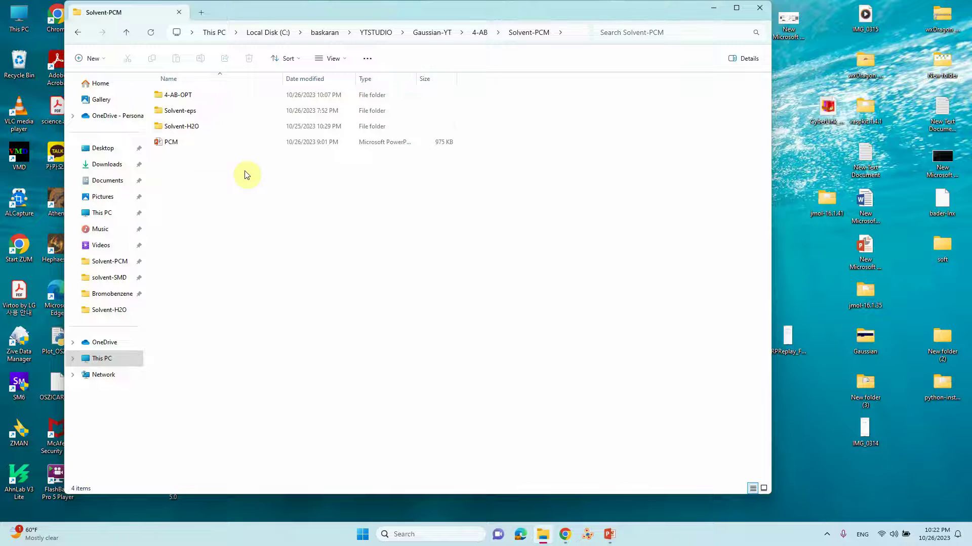
# - Open the Gaussian input file 4AB-1.gjf from the 4-AB-OPT folder in Notepad++
pyautogui.doubleClick(184, 95)
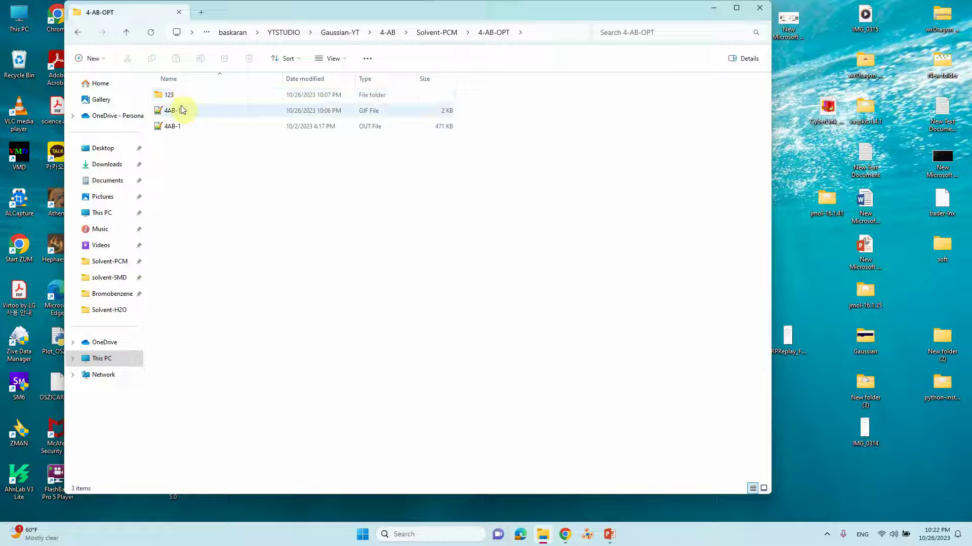
pyautogui.click(178, 110)
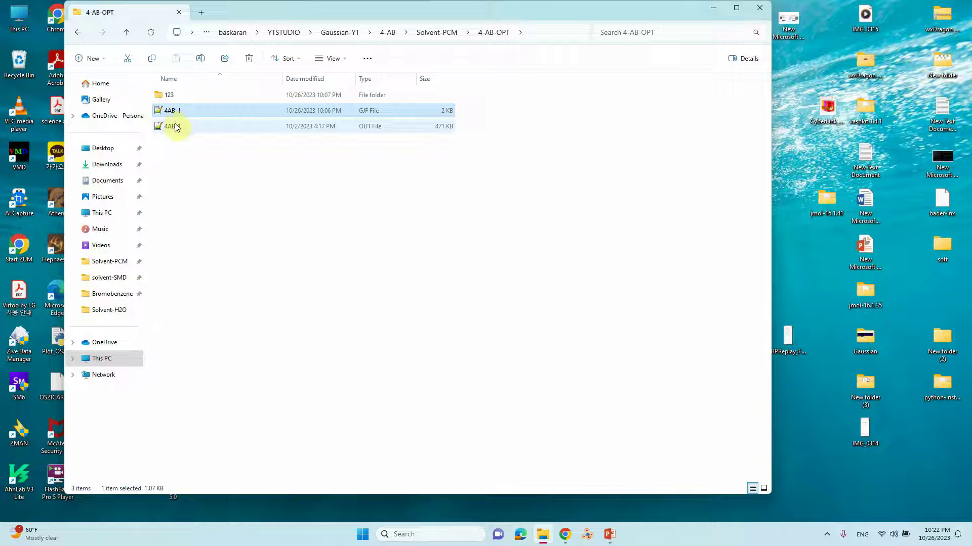
pyautogui.click(176, 128)
pyautogui.click(173, 114)
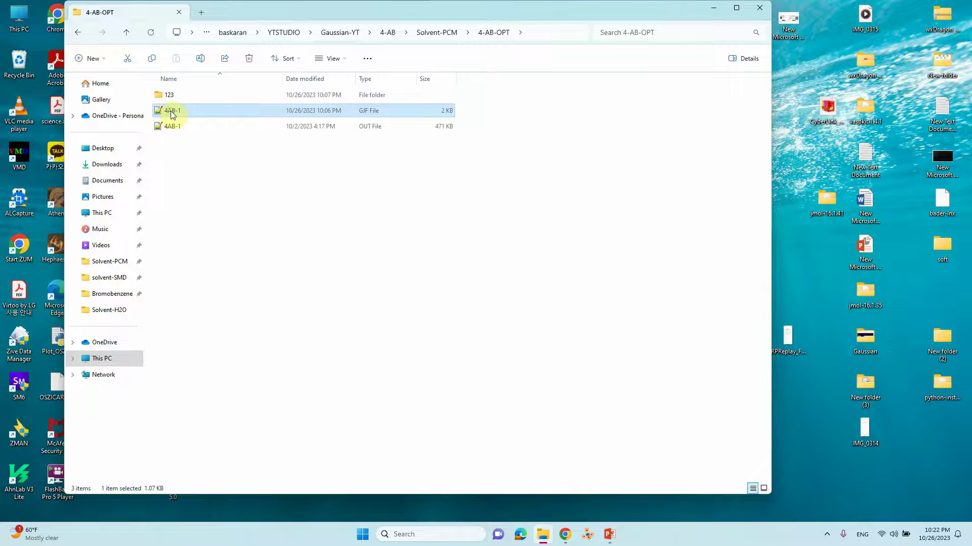
pyautogui.rightClick(172, 114)
pyautogui.click(195, 144)
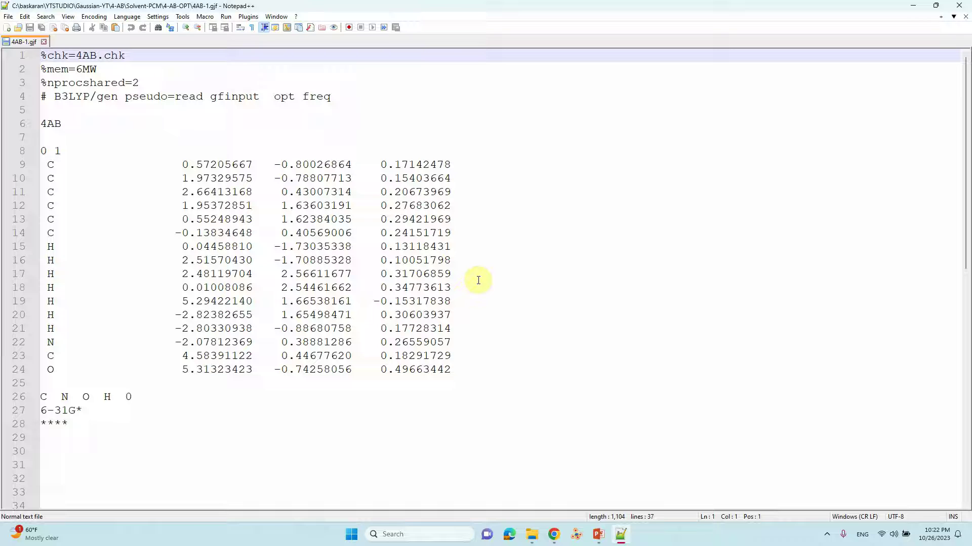
# - Examine the memory and processor settings and the route line with its method, opt and freq keywords
pyautogui.moveTo(75, 55)
pyautogui.mouseDown()
pyautogui.moveTo(95, 55)
pyautogui.moveTo(90, 69)
pyautogui.moveTo(76, 70)
pyautogui.mouseUp()
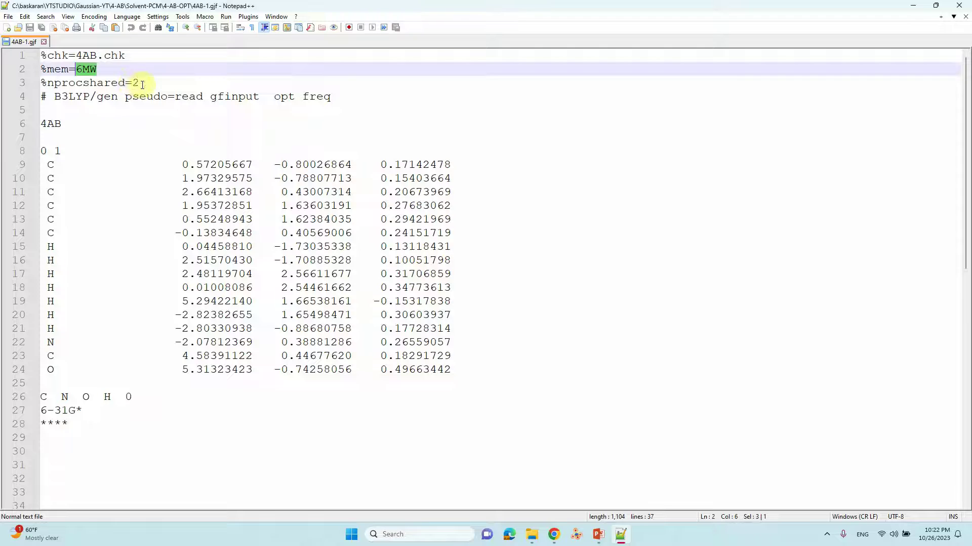
pyautogui.moveTo(140, 83); pyautogui.dragTo(134, 83)
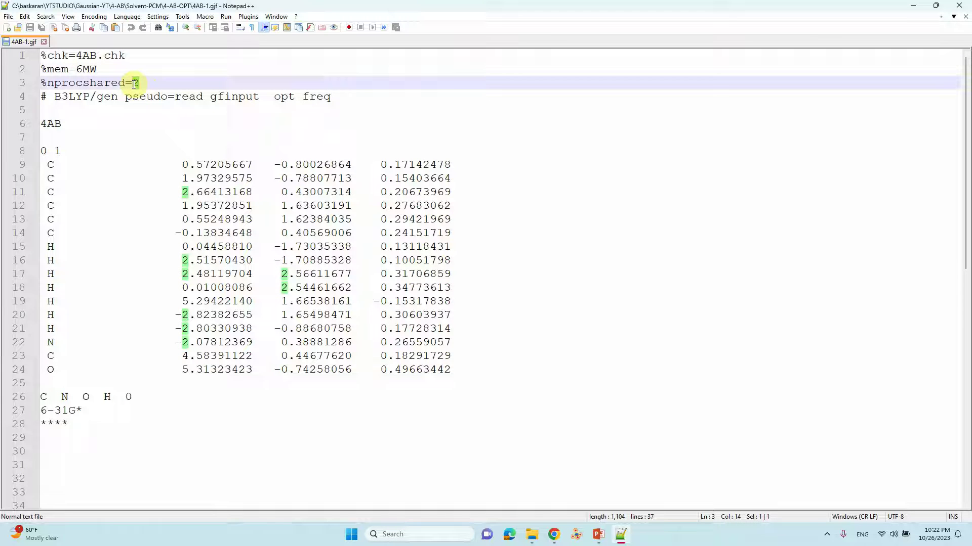
pyautogui.moveTo(135, 83); pyautogui.dragTo(34, 74)
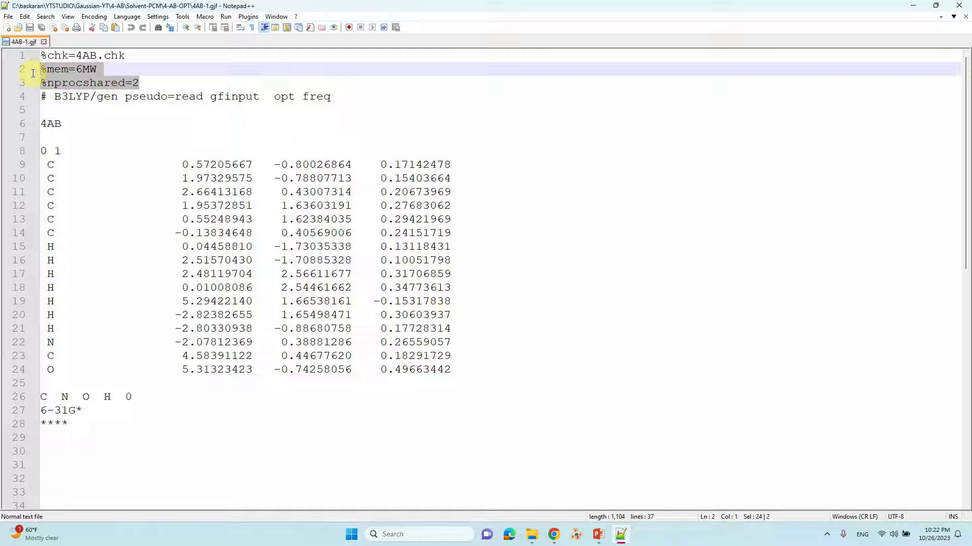
pyautogui.click(42, 96)
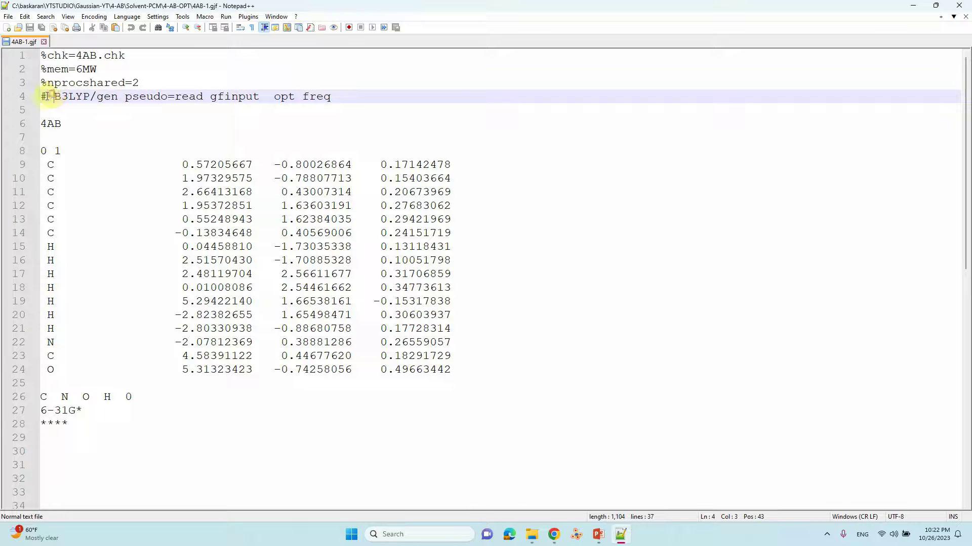
pyautogui.moveTo(43, 96); pyautogui.dragTo(94, 97)
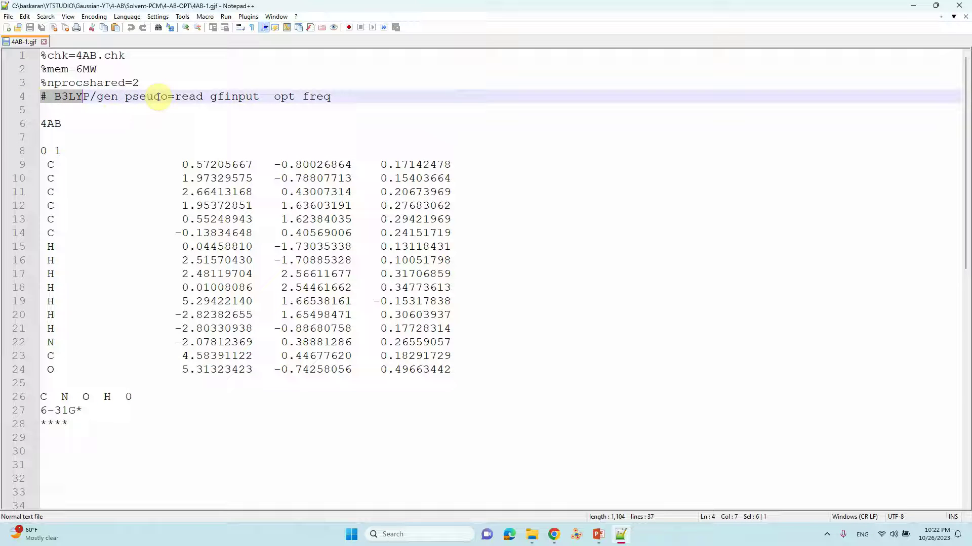
pyautogui.moveTo(275, 97); pyautogui.dragTo(294, 101)
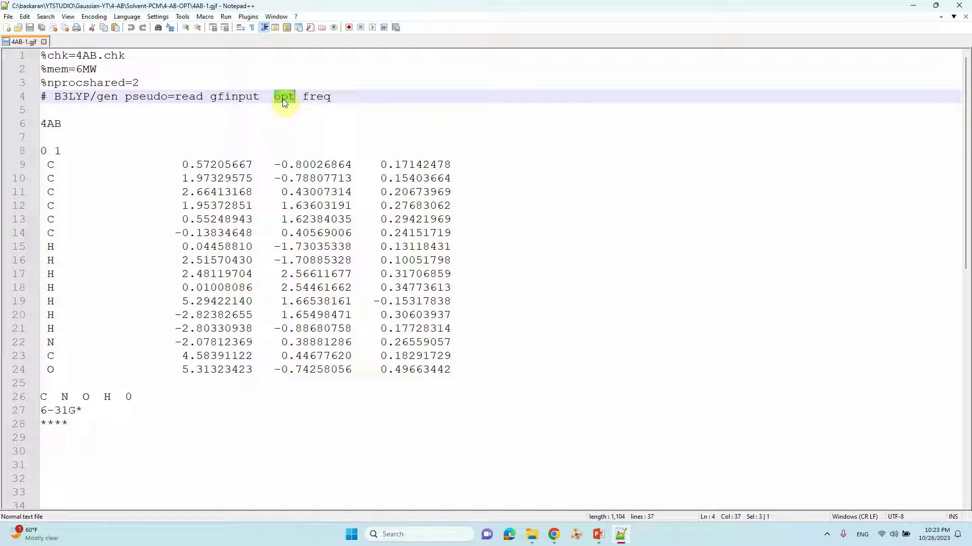
pyautogui.click(312, 97)
# - Review the title, charge and multiplicity, atomic coordinates, and the basis set section with its element list and terminator
pyautogui.moveTo(61, 124); pyautogui.dragTo(40, 124)
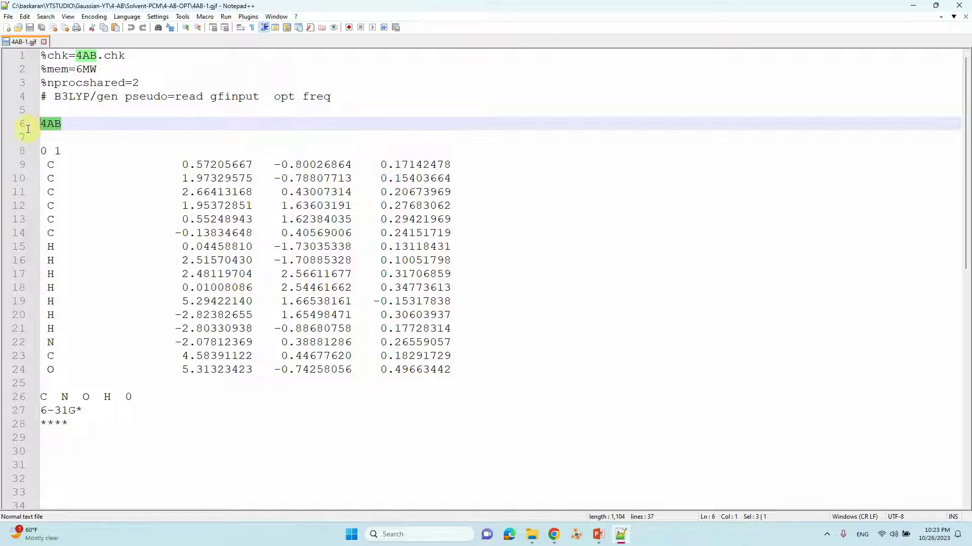
pyautogui.doubleClick(42, 151)
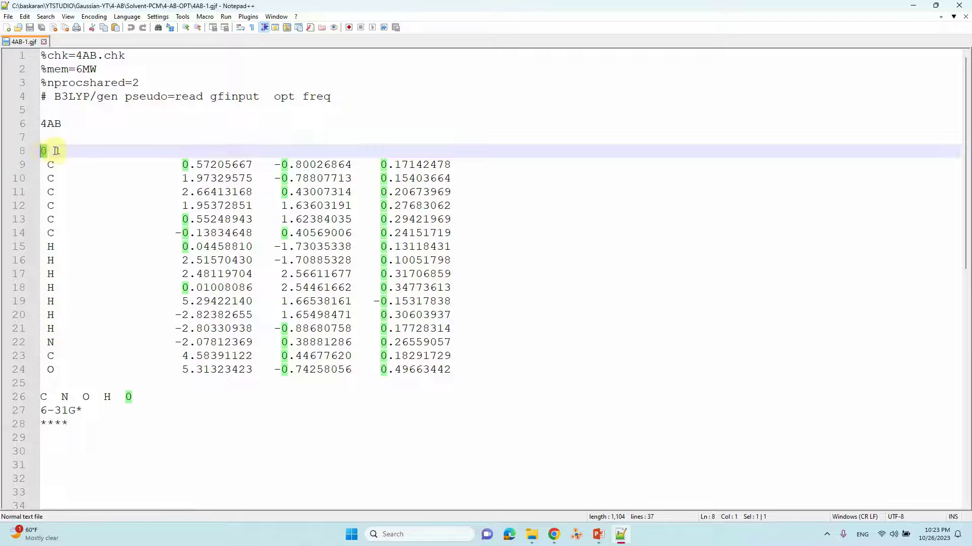
pyautogui.doubleClick(56, 151)
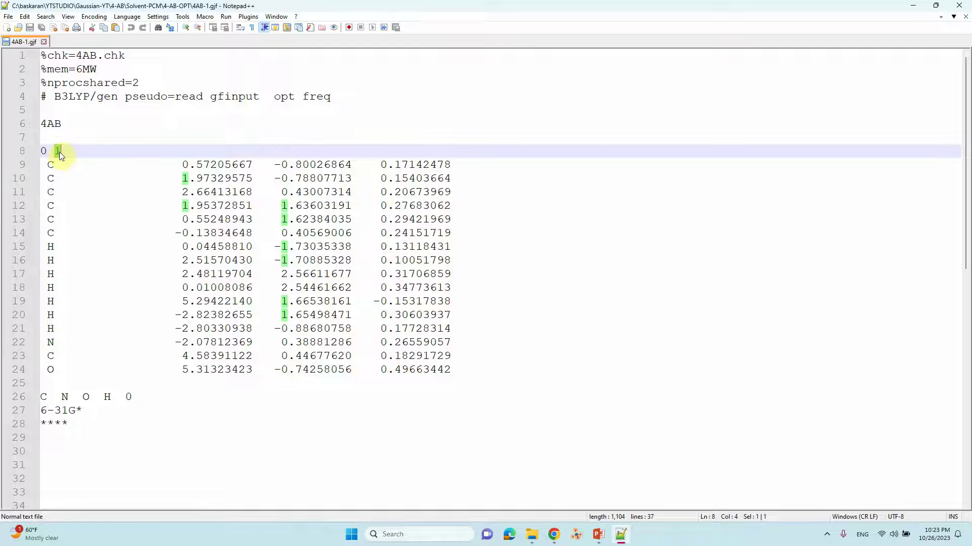
pyautogui.click(42, 162)
pyautogui.moveTo(41, 162); pyautogui.dragTo(458, 368)
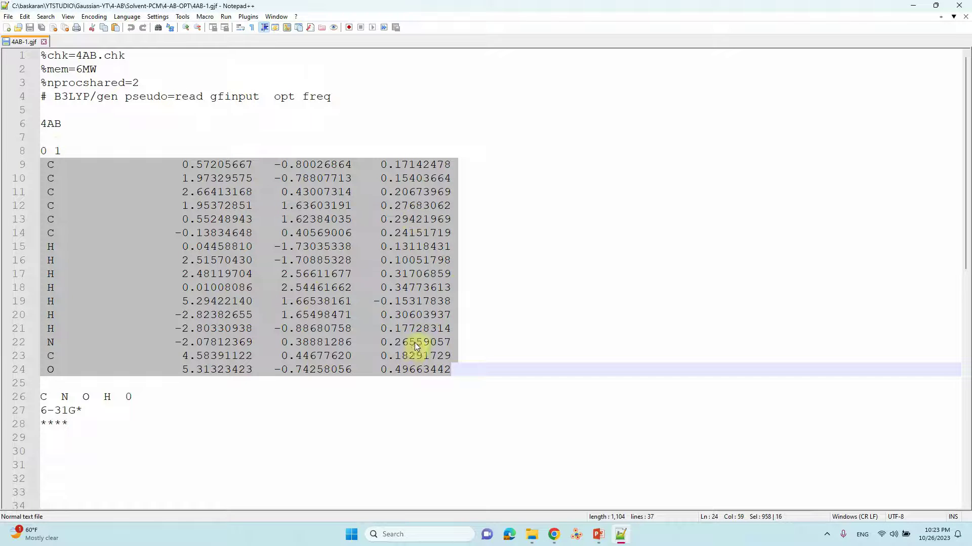
pyautogui.click(41, 396)
pyautogui.moveTo(42, 397); pyautogui.dragTo(110, 398)
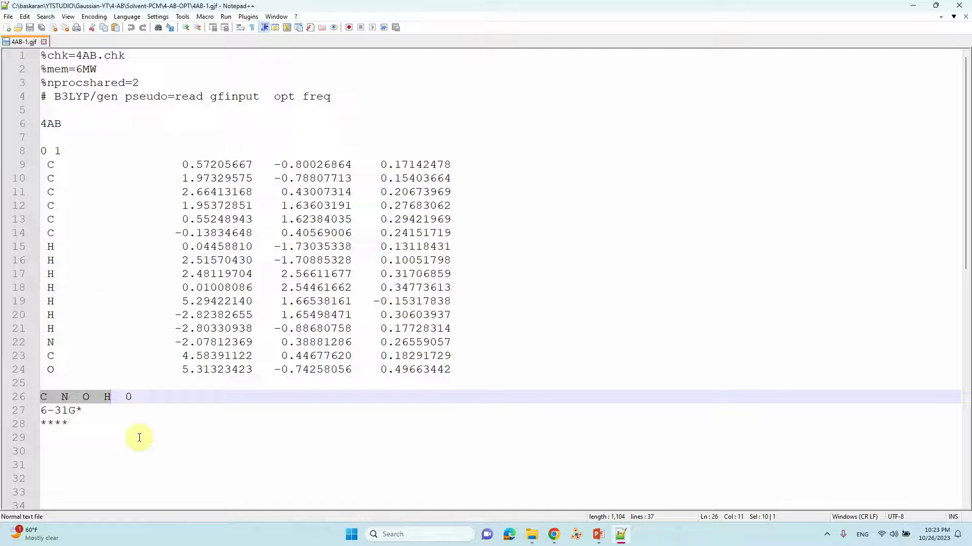
pyautogui.click(133, 400)
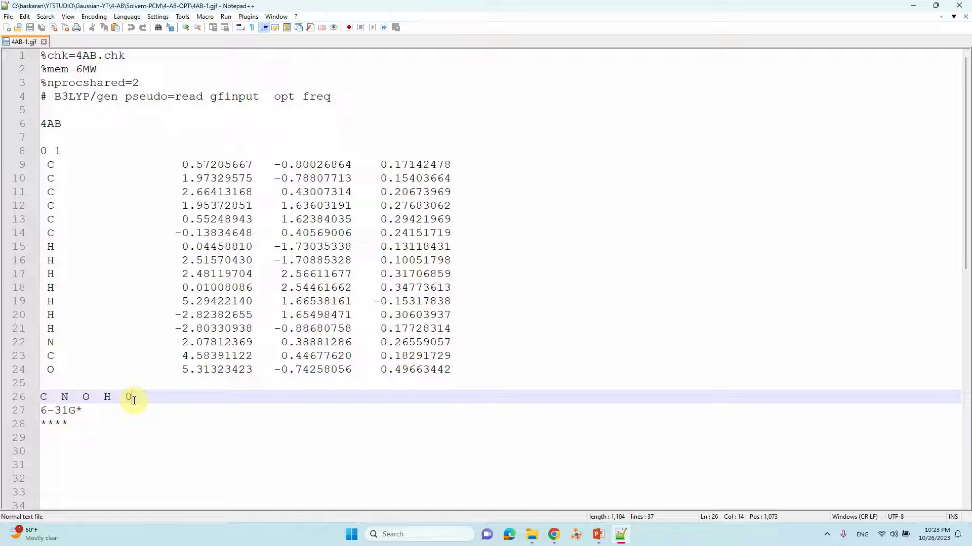
pyautogui.moveTo(96, 411); pyautogui.dragTo(40, 411)
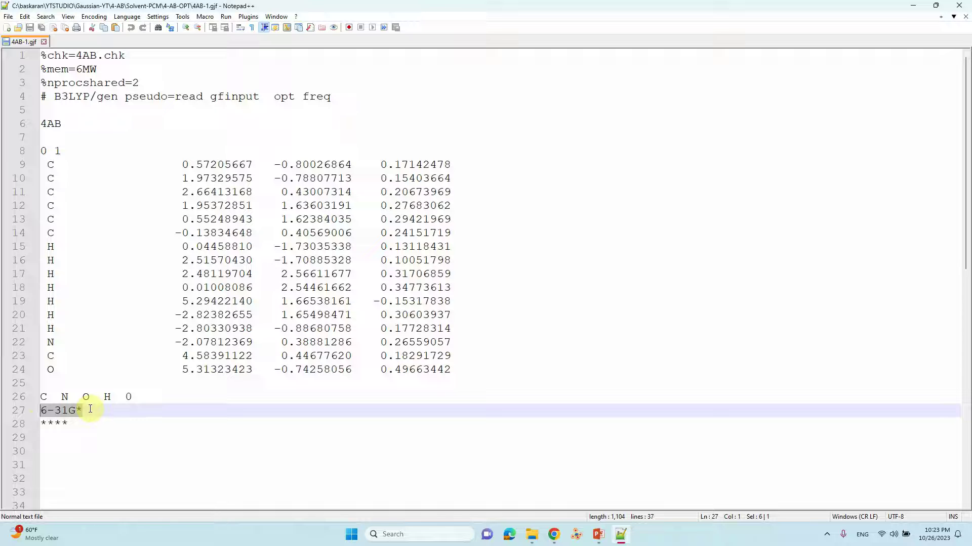
pyautogui.moveTo(79, 424); pyautogui.dragTo(37, 429)
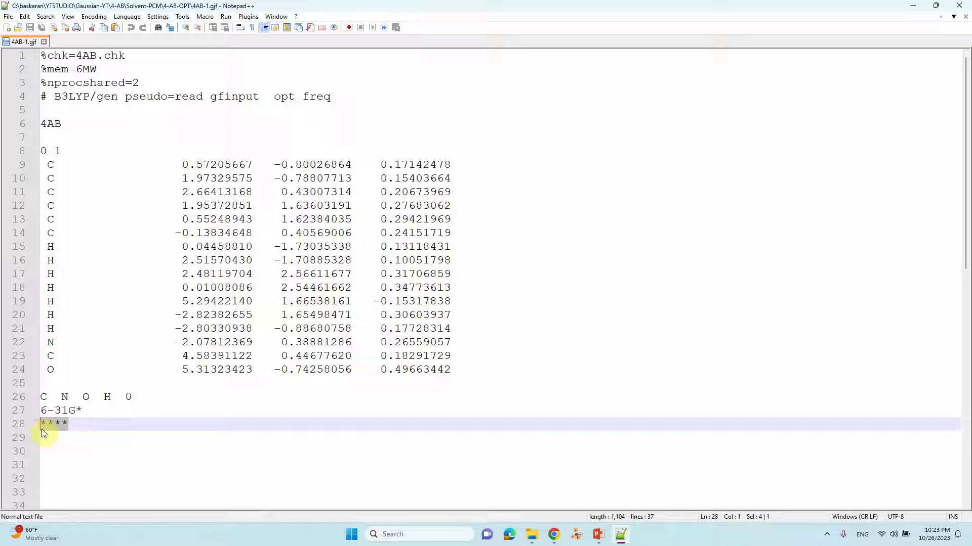
# - Add five blank lines after the **** terminator of the basis set section and save the input file
pyautogui.click(82, 423)
pyautogui.press('Return')
pyautogui.press('Return')
pyautogui.press('Return')
pyautogui.press('Return')
pyautogui.press('Return')
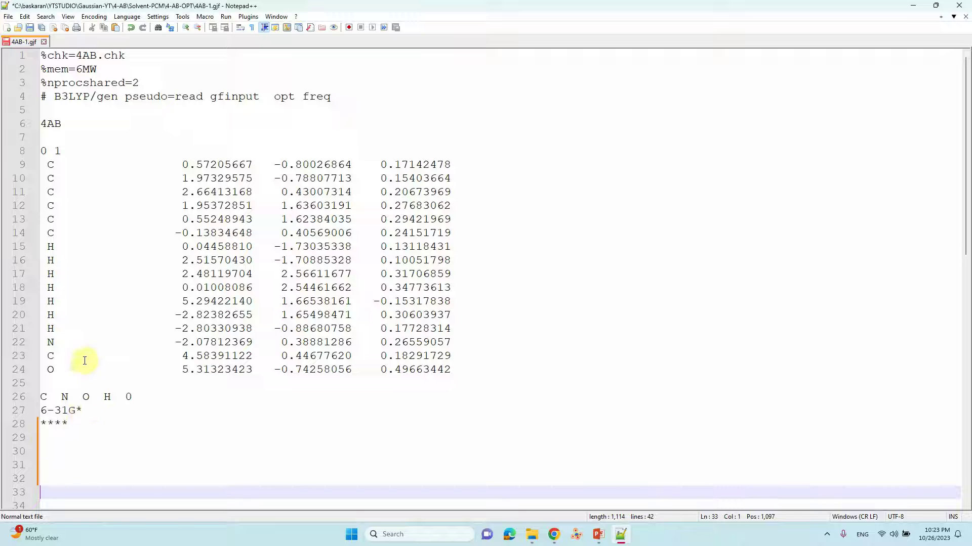
pyautogui.click(31, 28)
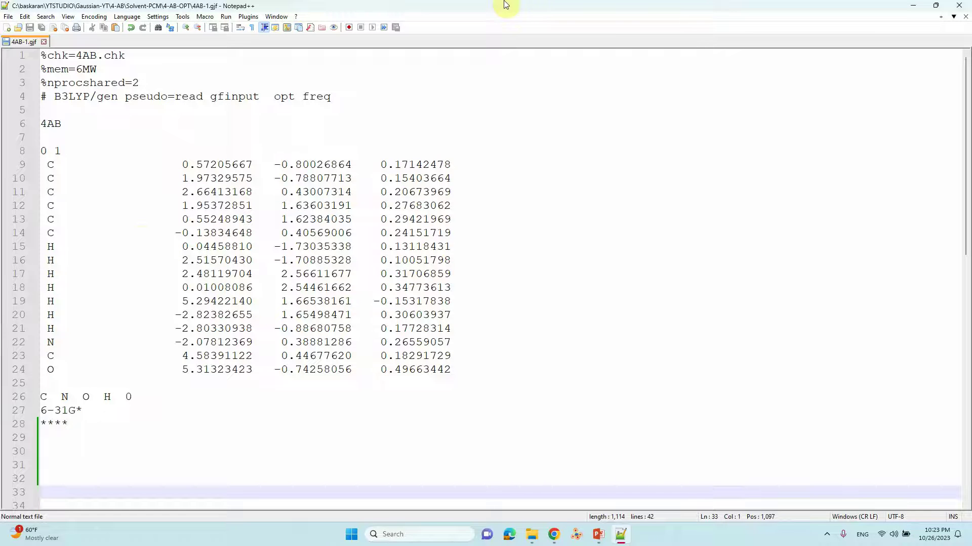
# - Minimize the text editor, launch GaussView, and dismiss its tips and empty molecule window
pyautogui.click(913, 5)
pyautogui.click(180, 126)
pyautogui.click(432, 528)
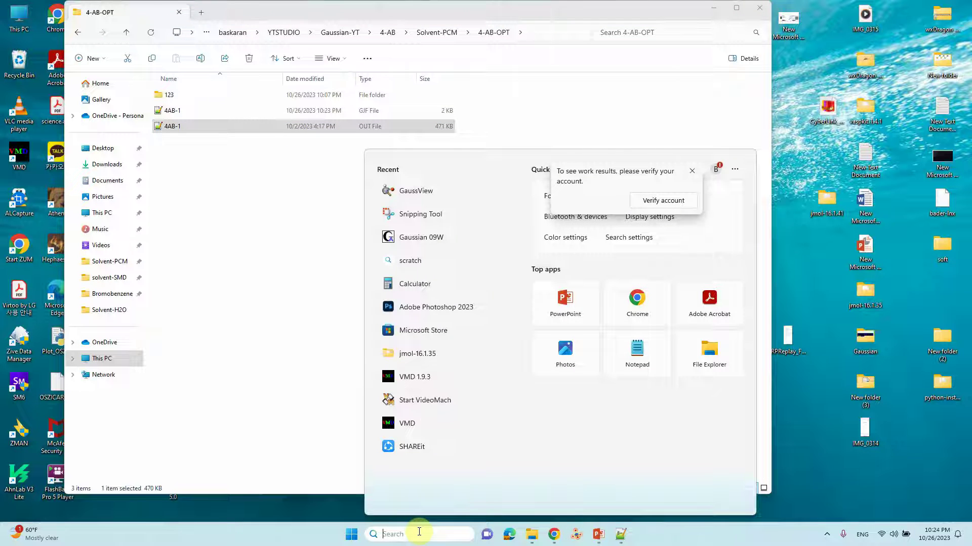
pyautogui.write('gaus')
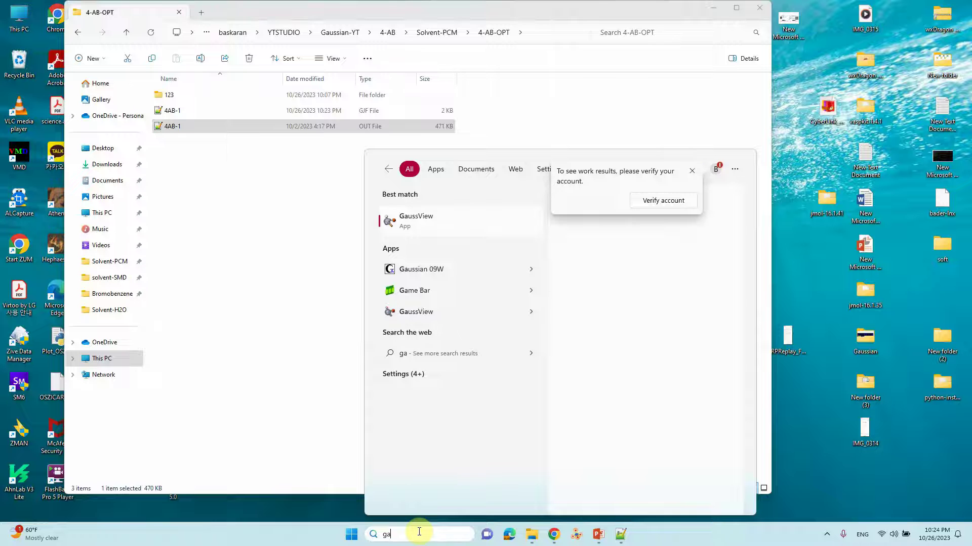
pyautogui.press('Return')
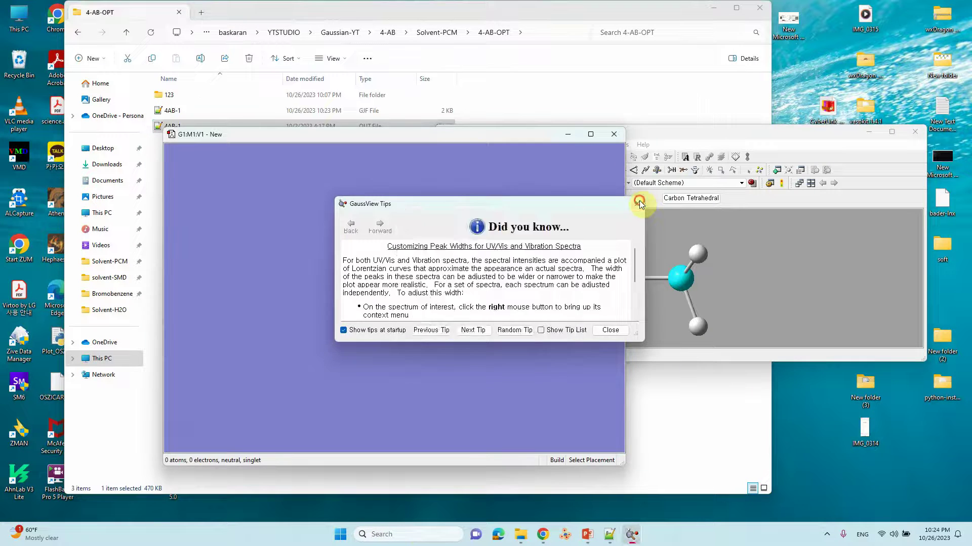
pyautogui.click(638, 202)
pyautogui.click(615, 134)
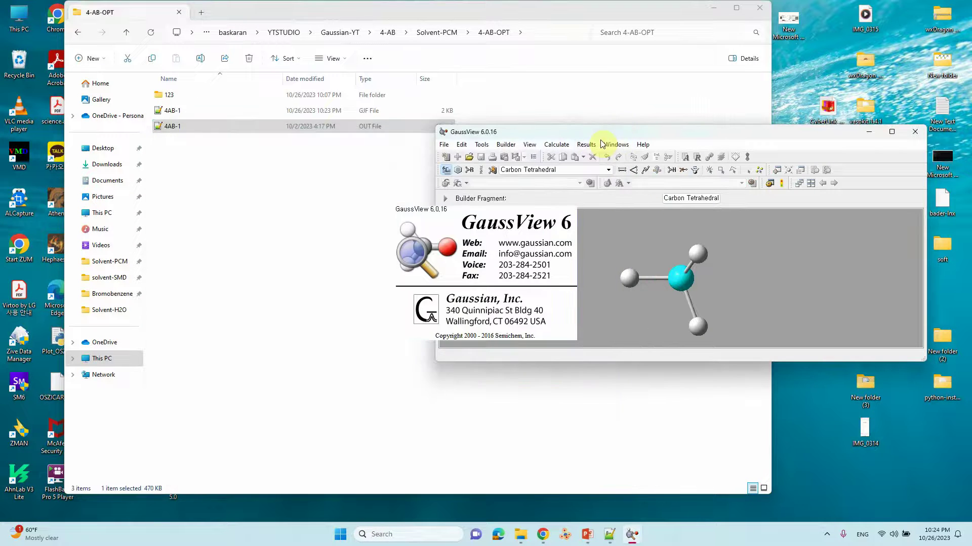
# - Open the optimization output 4AB-1.out from the 4-AB-OPT folder and inspect the molecule
pyautogui.click(445, 146)
pyautogui.click(459, 183)
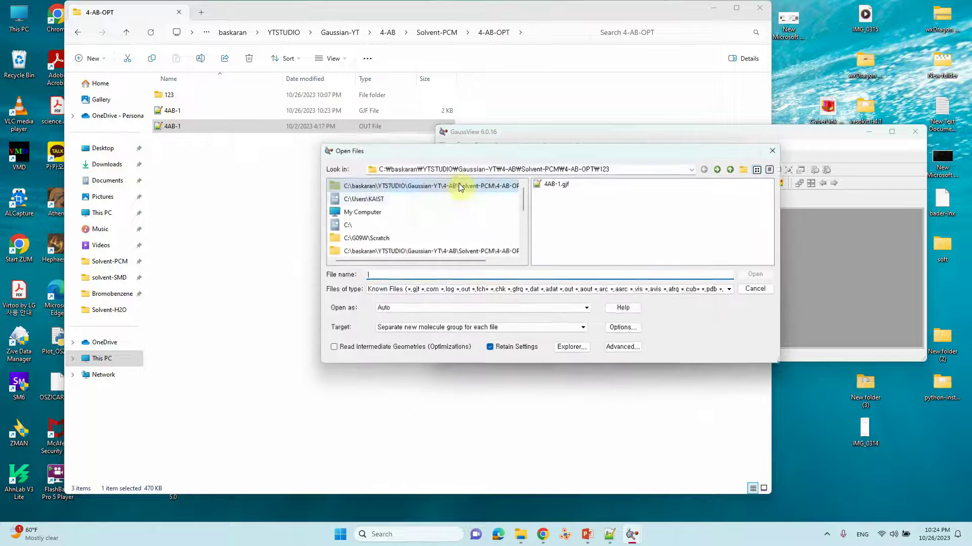
pyautogui.click(452, 187)
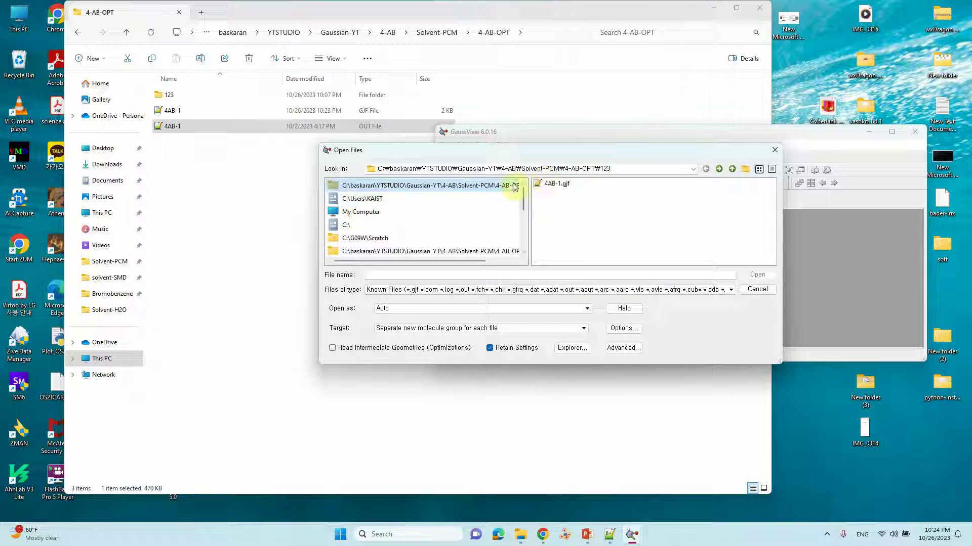
pyautogui.click(613, 169)
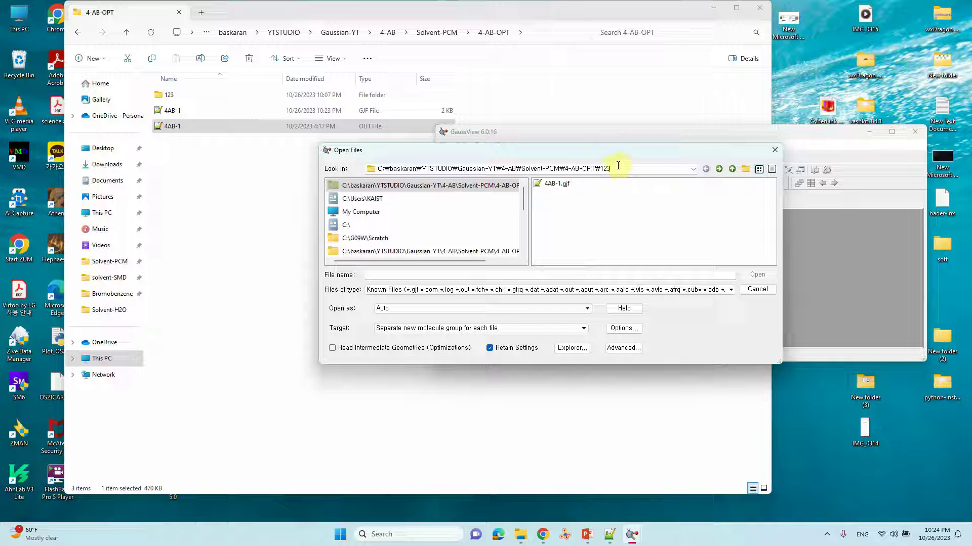
pyautogui.press('Return')
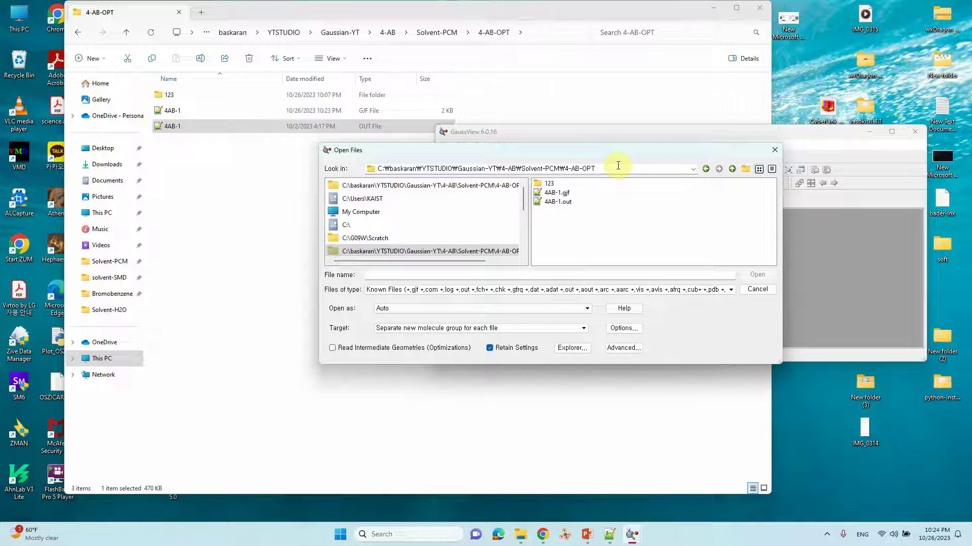
pyautogui.click(547, 202)
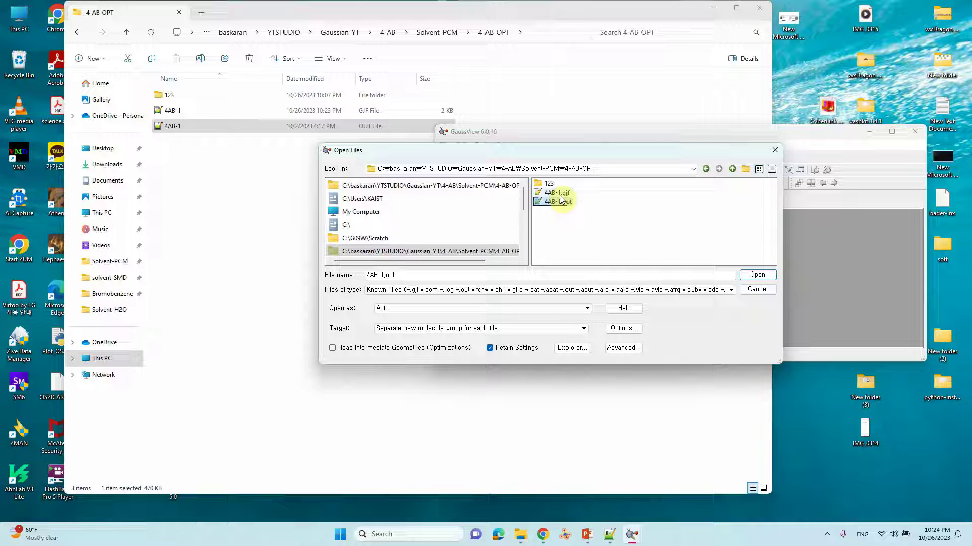
pyautogui.click(755, 275)
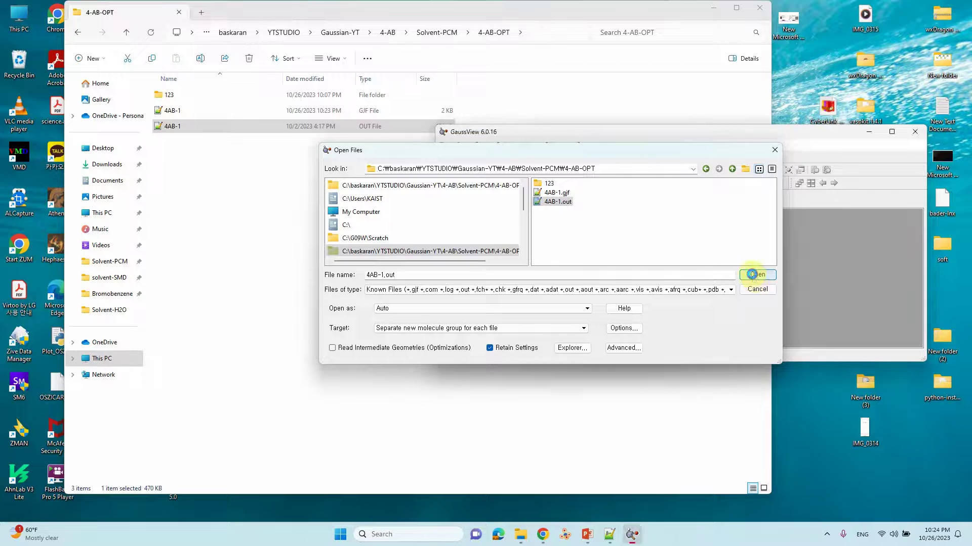
pyautogui.moveTo(581, 324); pyautogui.dragTo(497, 254)
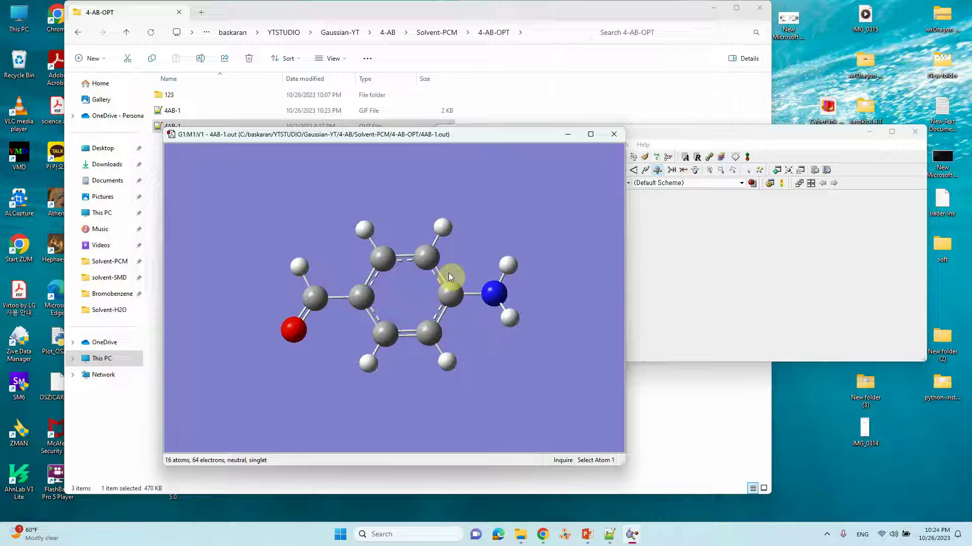
pyautogui.moveTo(448, 277); pyautogui.dragTo(478, 242)
# - Save the optimized structure as the Gaussian input file 4AB-1-solvation.gjf in the 123 folder, with Cartesian coordinates written
pyautogui.click(683, 249)
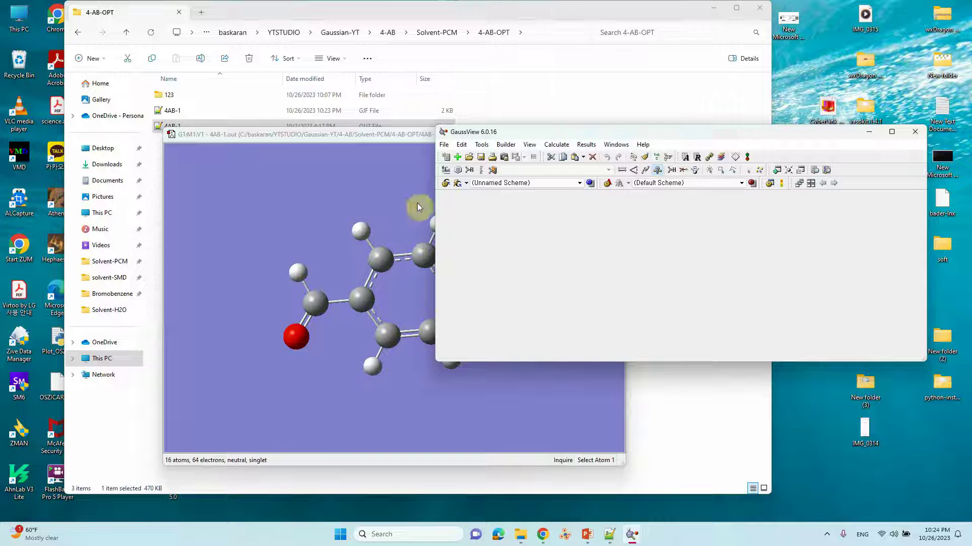
pyautogui.click(444, 144)
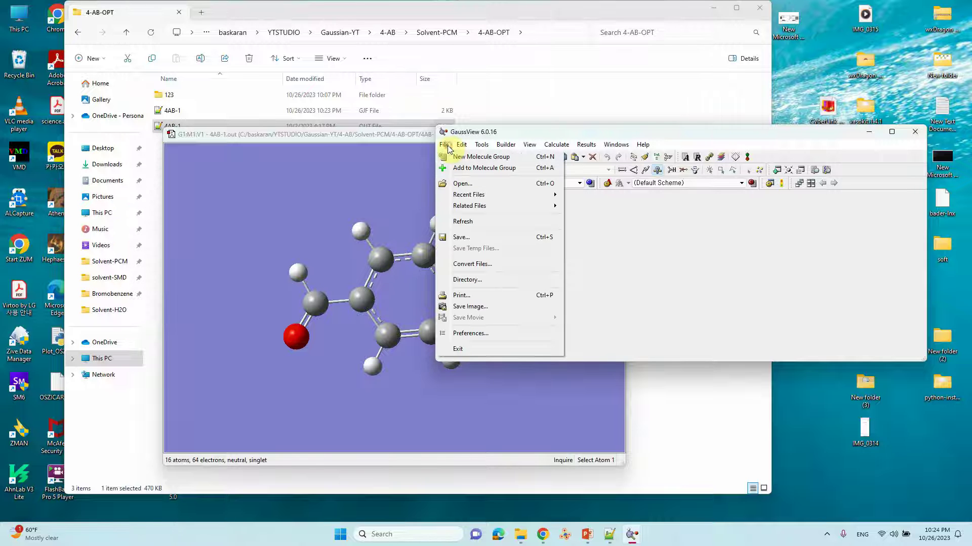
pyautogui.click(461, 237)
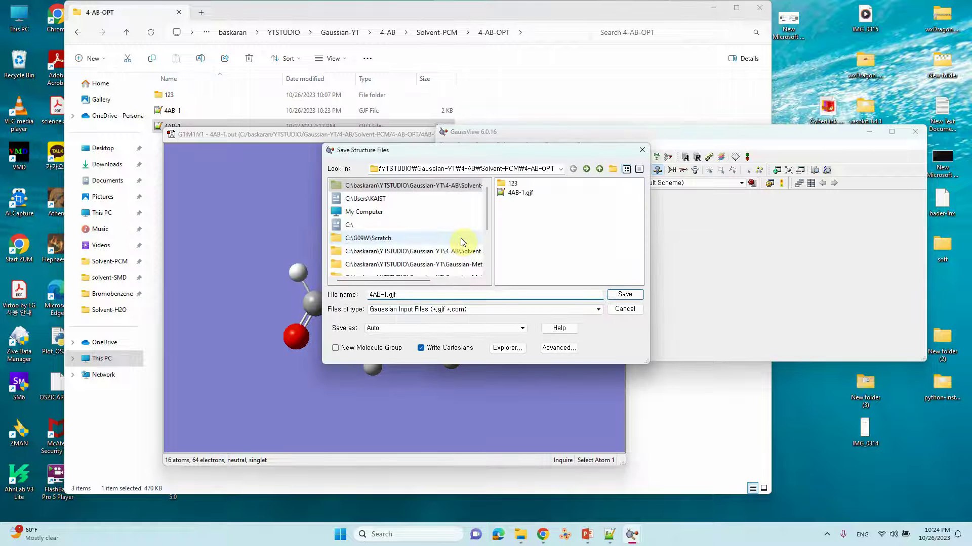
pyautogui.doubleClick(511, 184)
pyautogui.click(412, 293)
pyautogui.click(383, 294)
pyautogui.write('-solvation')
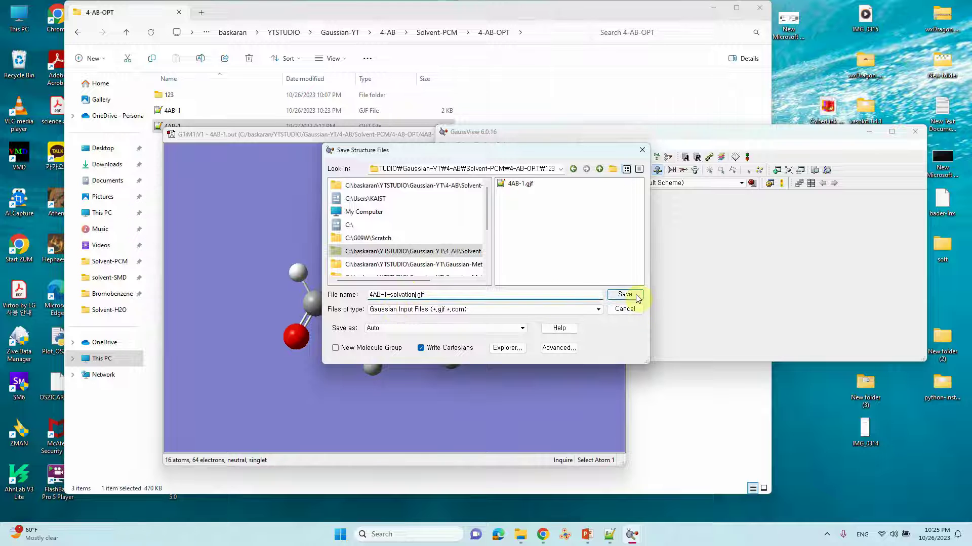
pyautogui.click(626, 296)
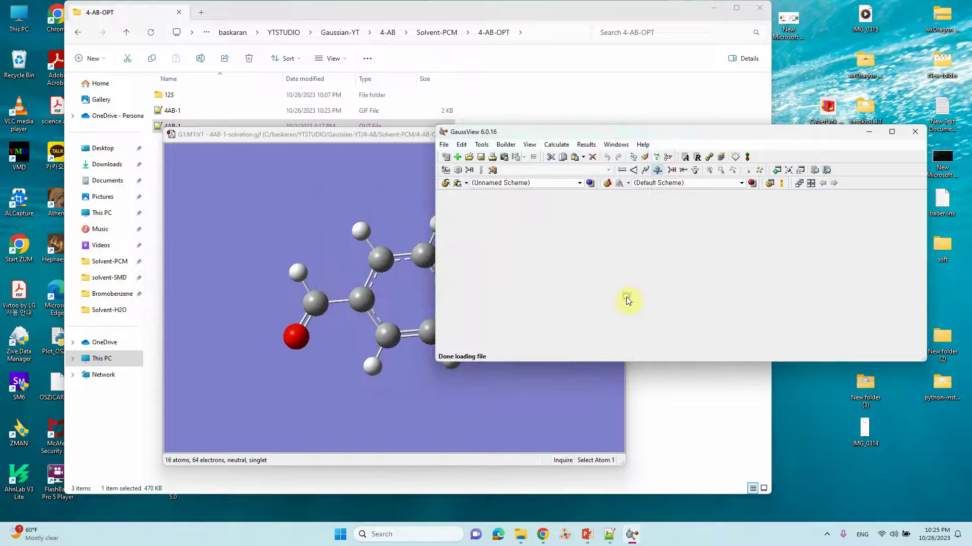
# - Open 4AB-1-solvation.gjf from the 123 folder in the text editor, check its contents, and minimize the editor
pyautogui.doubleClick(177, 95)
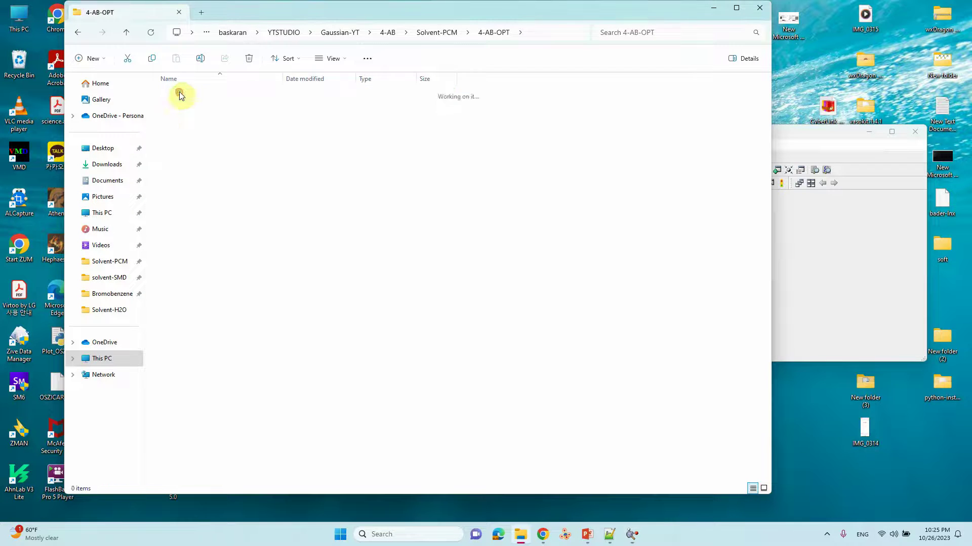
pyautogui.doubleClick(184, 109)
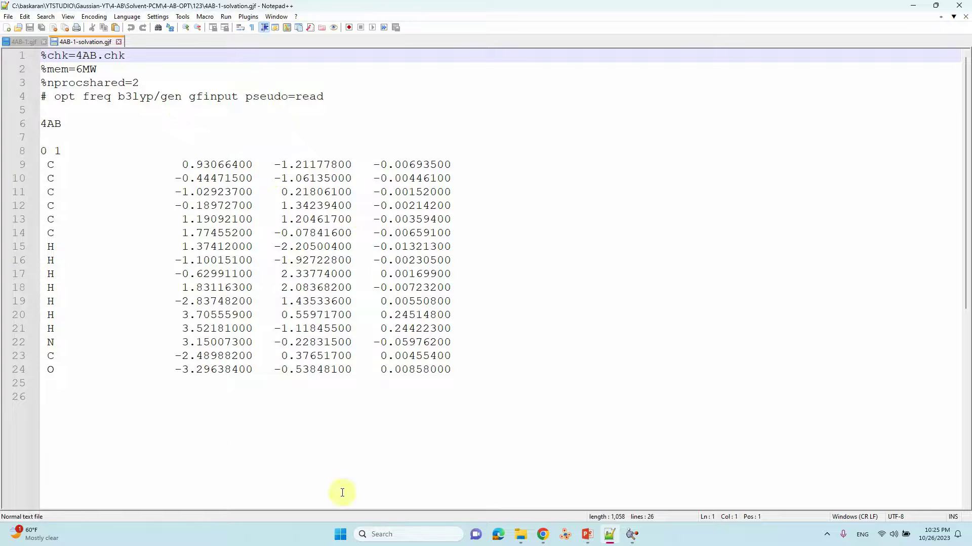
pyautogui.click(912, 5)
pyautogui.click(519, 263)
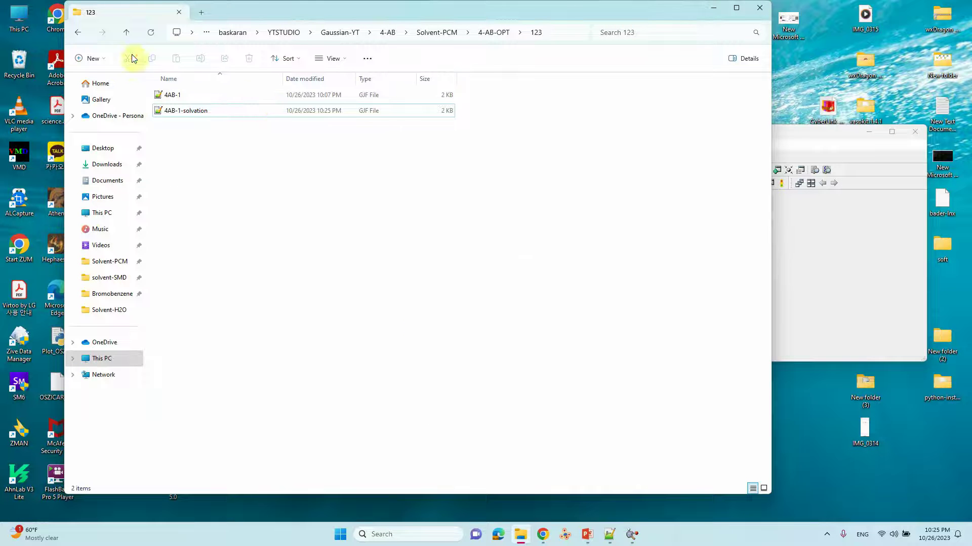
# - Return to the Solvent-PCM folder and open 4AB-SOLVENT-1.gjf from the Solvent-H2O folder
pyautogui.click(131, 35)
pyautogui.click(131, 34)
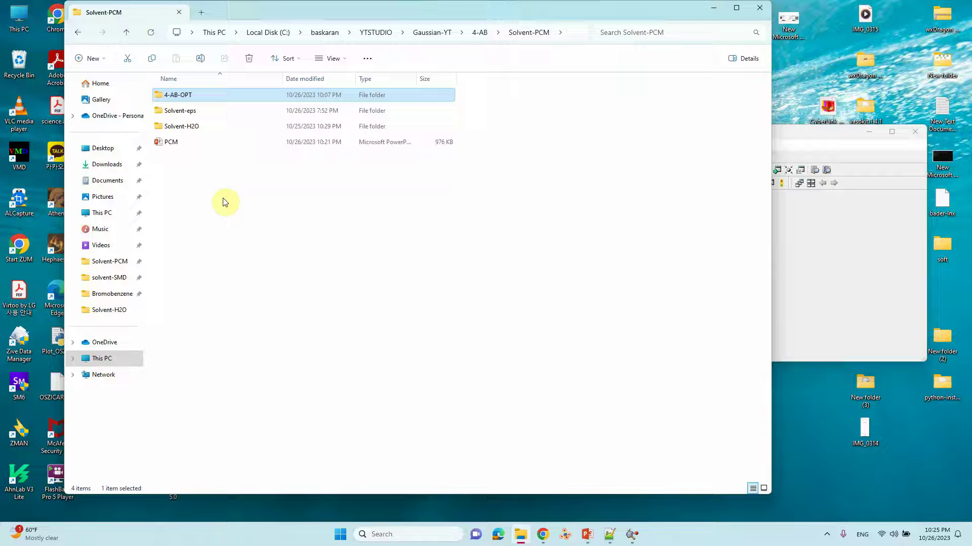
pyautogui.click(222, 234)
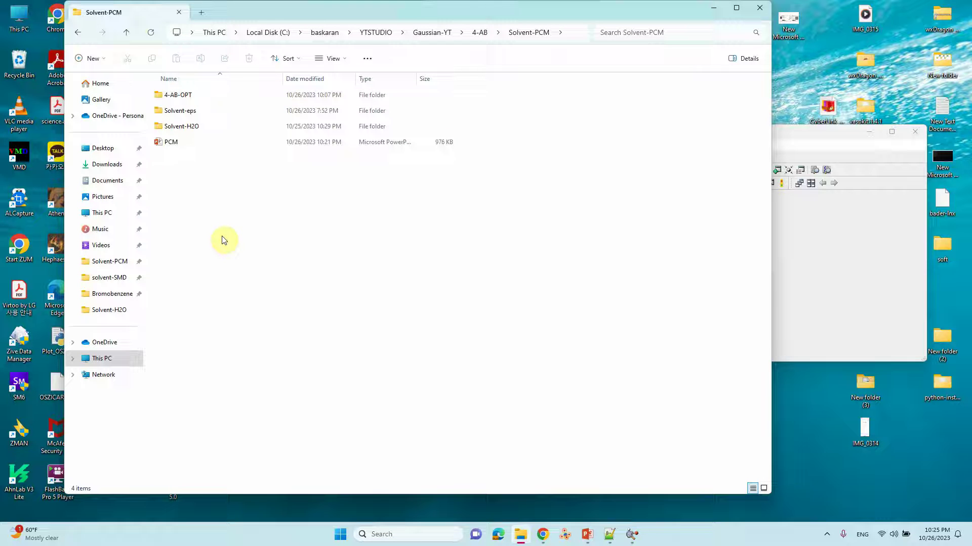
pyautogui.doubleClick(185, 127)
pyautogui.click(187, 96)
pyautogui.doubleClick(188, 96)
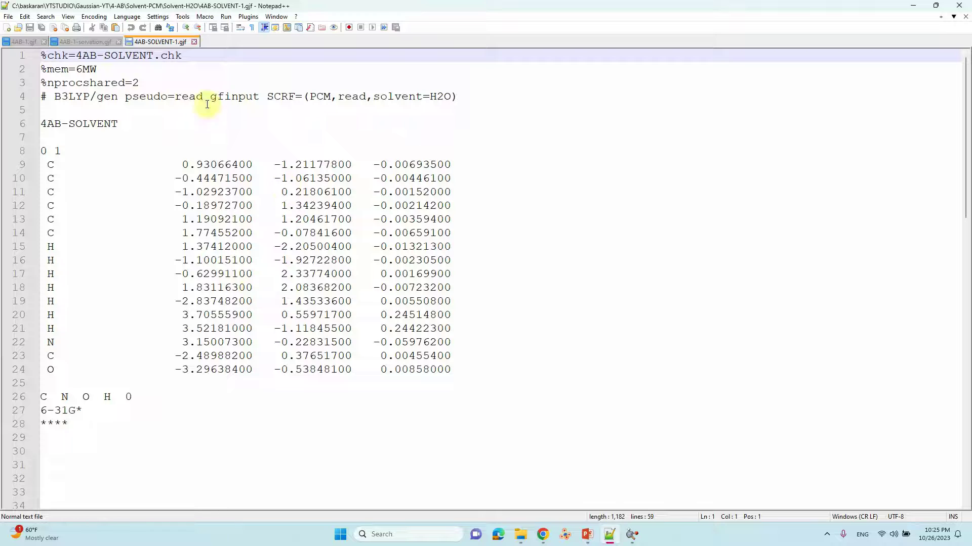
# - Review the checkpoint name, memory and processor lines, and the SCRF keyword in the route section
pyautogui.moveTo(76, 56); pyautogui.dragTo(153, 55)
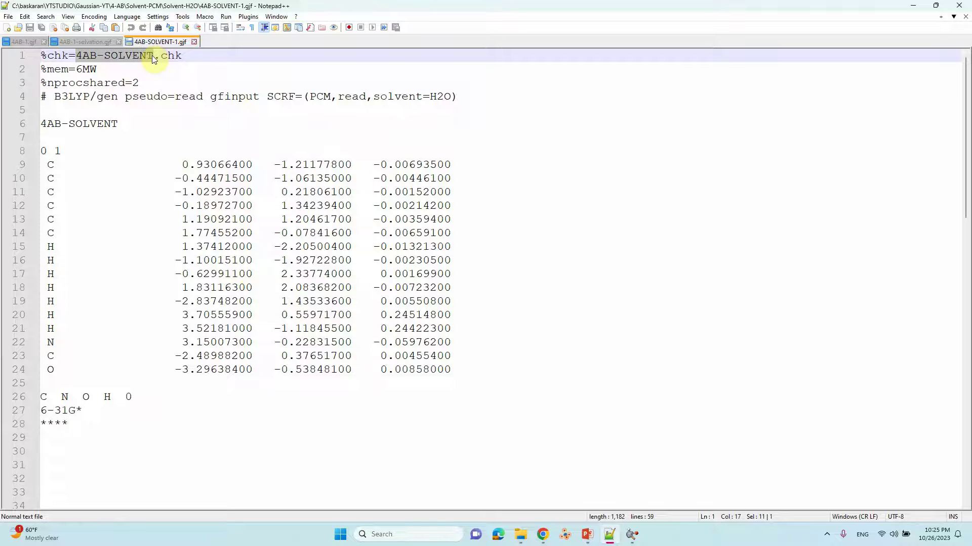
pyautogui.moveTo(99, 70); pyautogui.dragTo(79, 70)
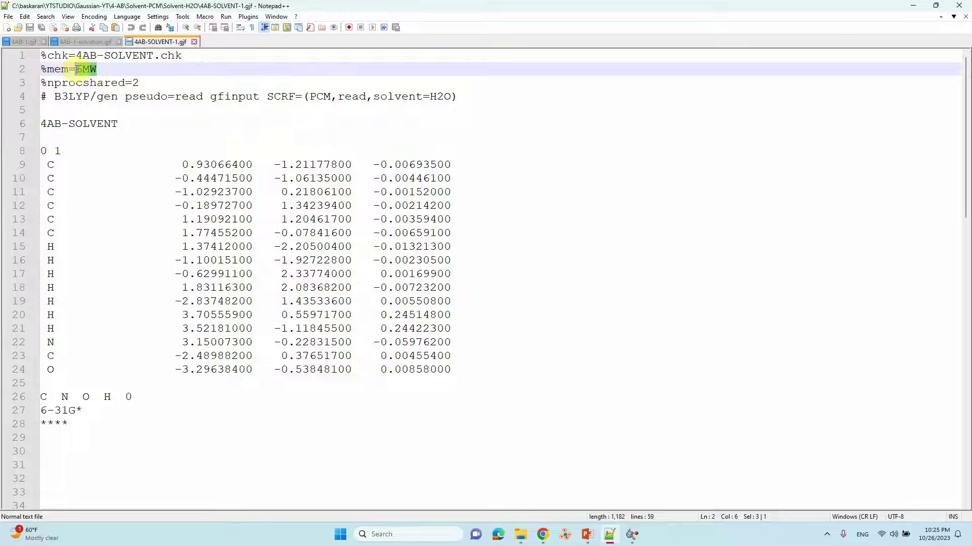
pyautogui.click(147, 80)
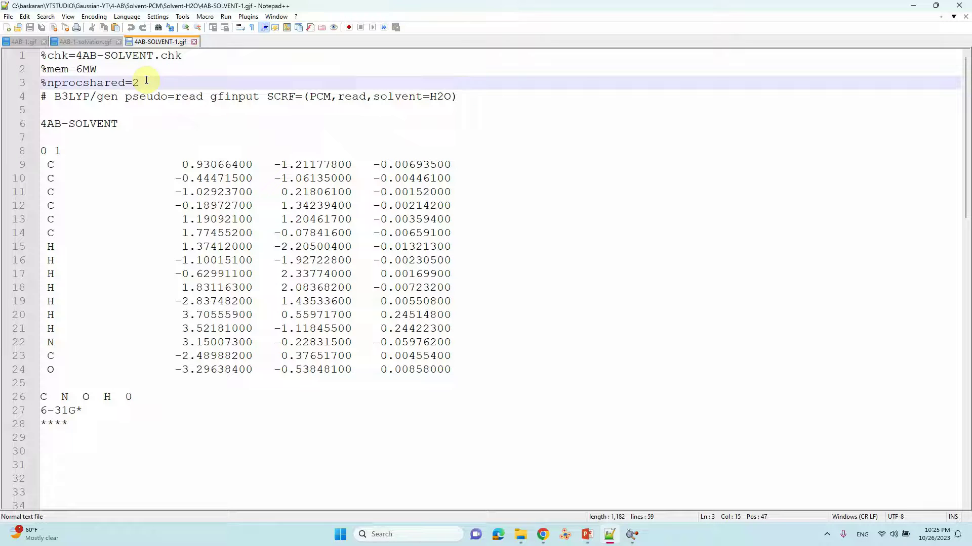
pyautogui.moveTo(146, 80); pyautogui.dragTo(42, 73)
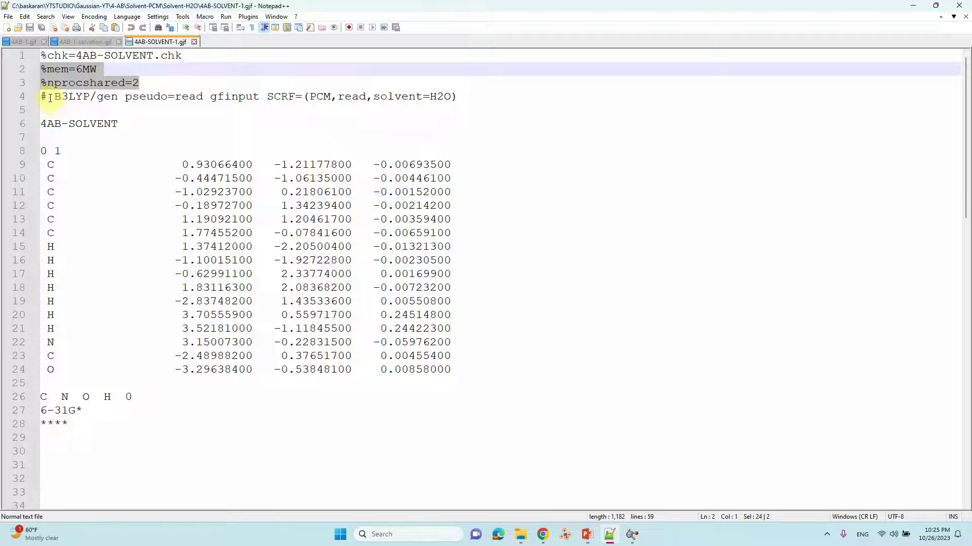
pyautogui.moveTo(267, 96); pyautogui.dragTo(458, 97)
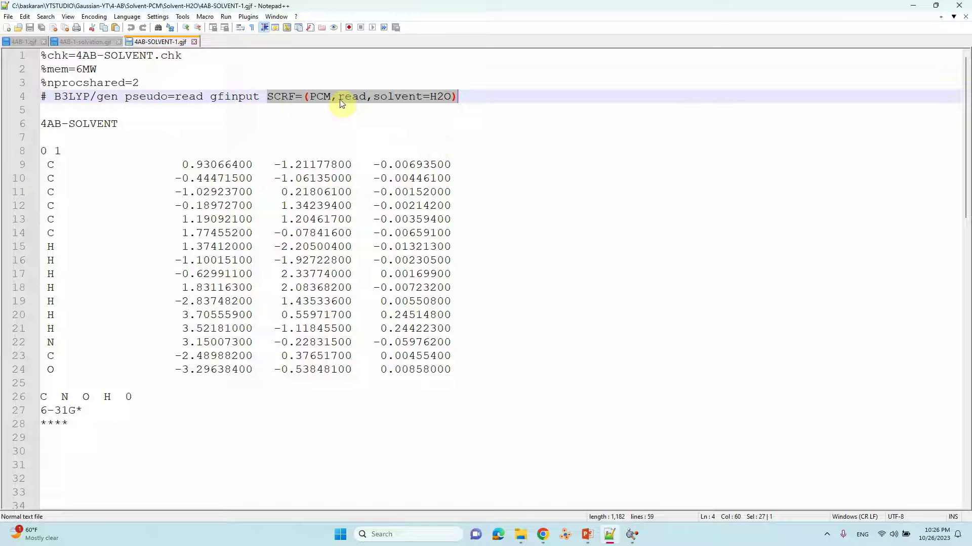
# - Replace the solvent name in the SCRF keyword of the route section with Water
pyautogui.click(437, 97)
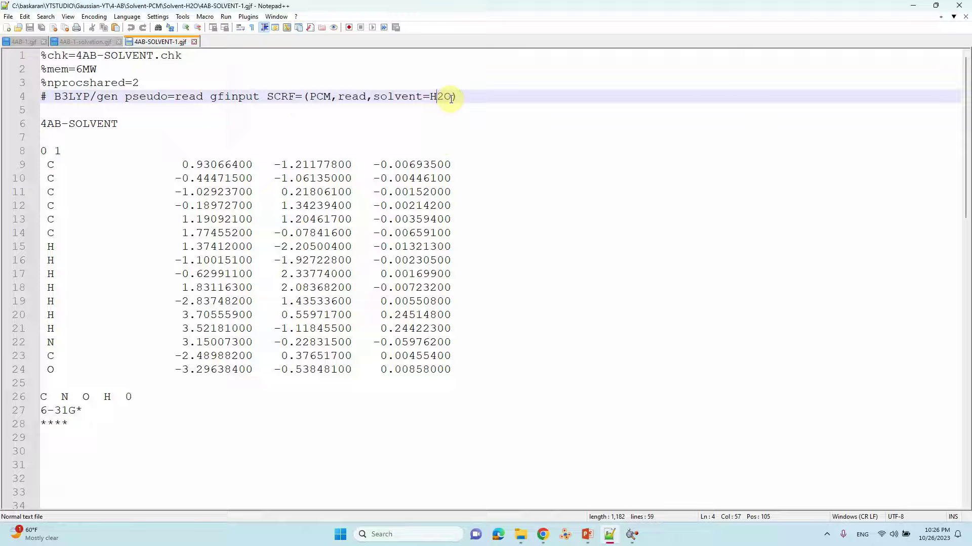
pyautogui.moveTo(451, 97); pyautogui.dragTo(431, 96)
pyautogui.write('Water')
pyautogui.press('Down')
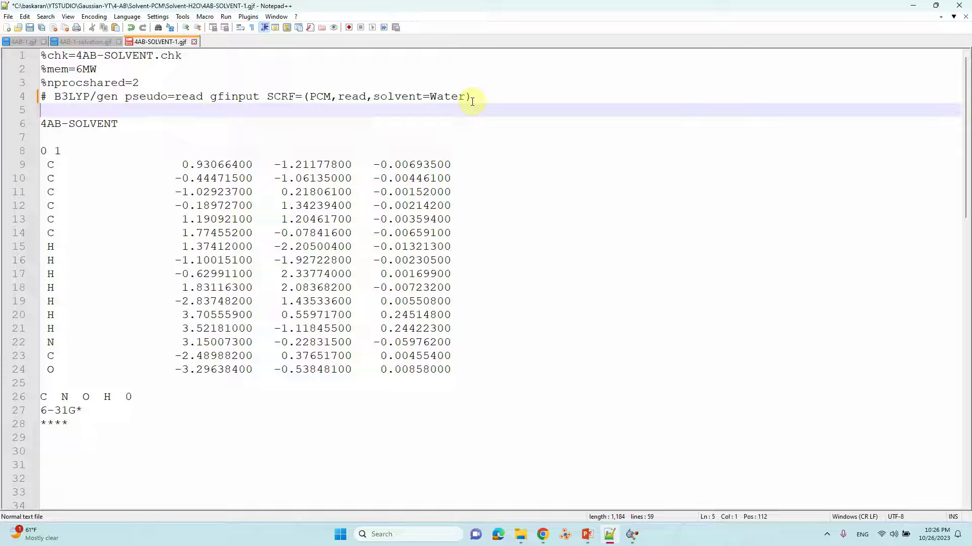
pyautogui.moveTo(467, 96); pyautogui.dragTo(430, 96)
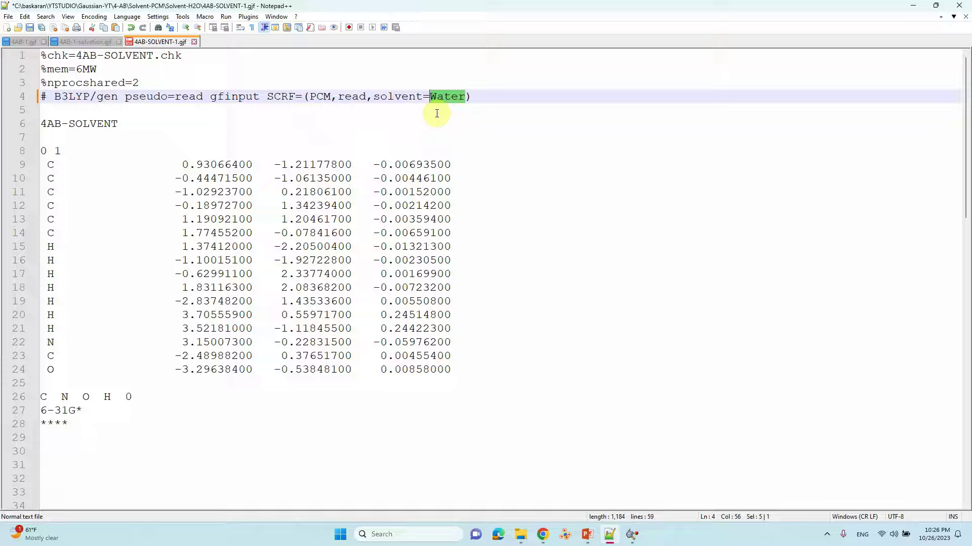
pyautogui.click(466, 99)
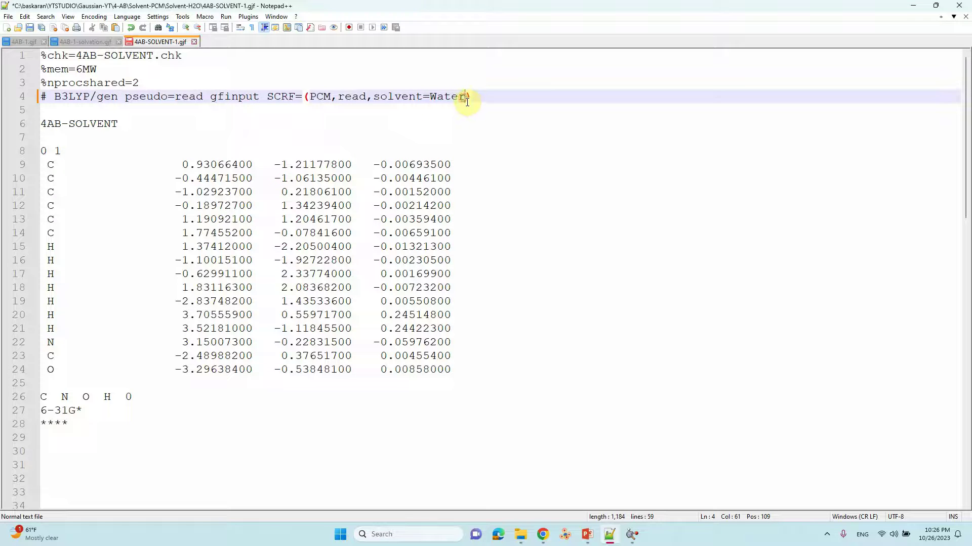
# - Change the solvent name in the SCRF keyword back to H2O and save the file
pyautogui.press('BackSpace')
pyautogui.press('BackSpace')
pyautogui.press('BackSpace')
pyautogui.press('BackSpace')
pyautogui.press('BackSpace')
pyautogui.write('H2O')
pyautogui.click(31, 27)
# - Review the charge and multiplicity, the atomic coordinates, and the element list and basis set lines of the solvent input
pyautogui.click(49, 150)
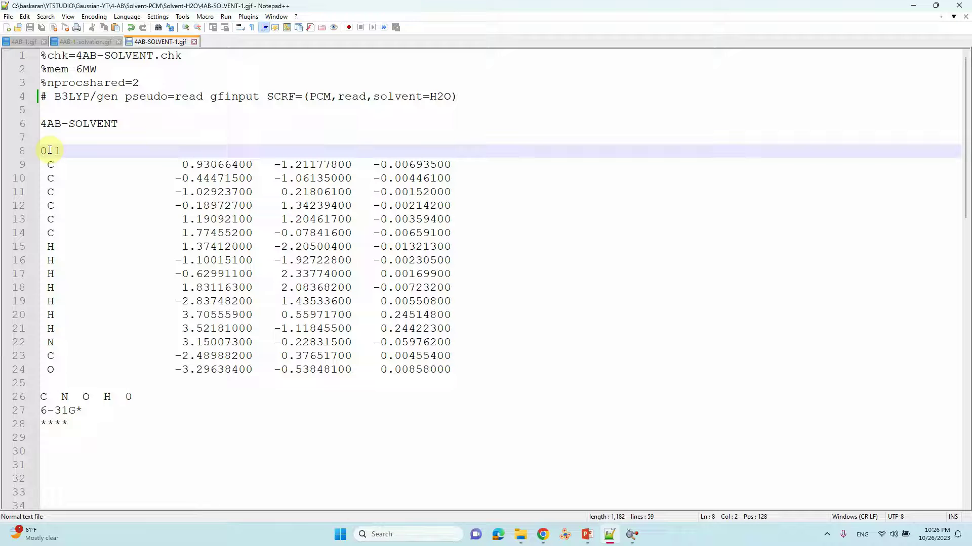
pyautogui.doubleClick(45, 150)
pyautogui.doubleClick(56, 152)
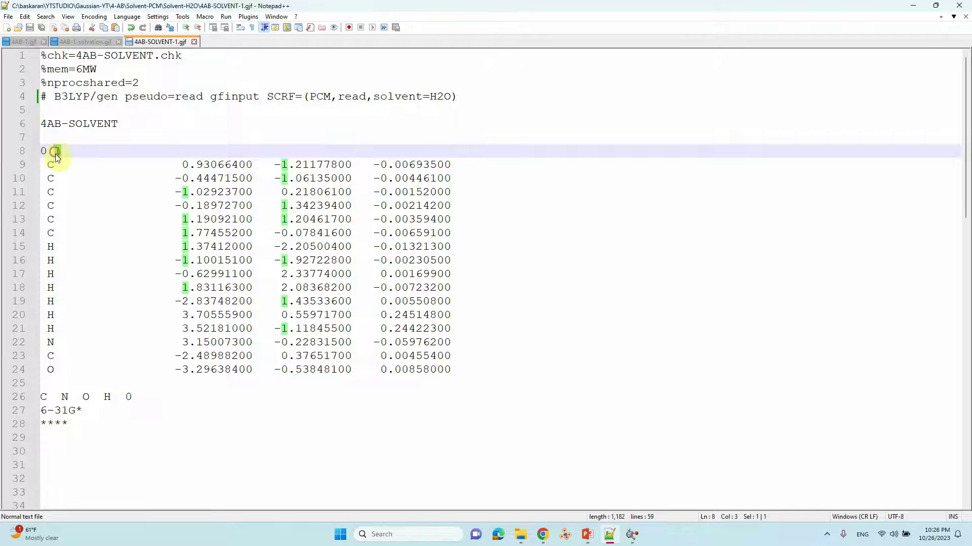
pyautogui.moveTo(46, 165); pyautogui.dragTo(472, 363)
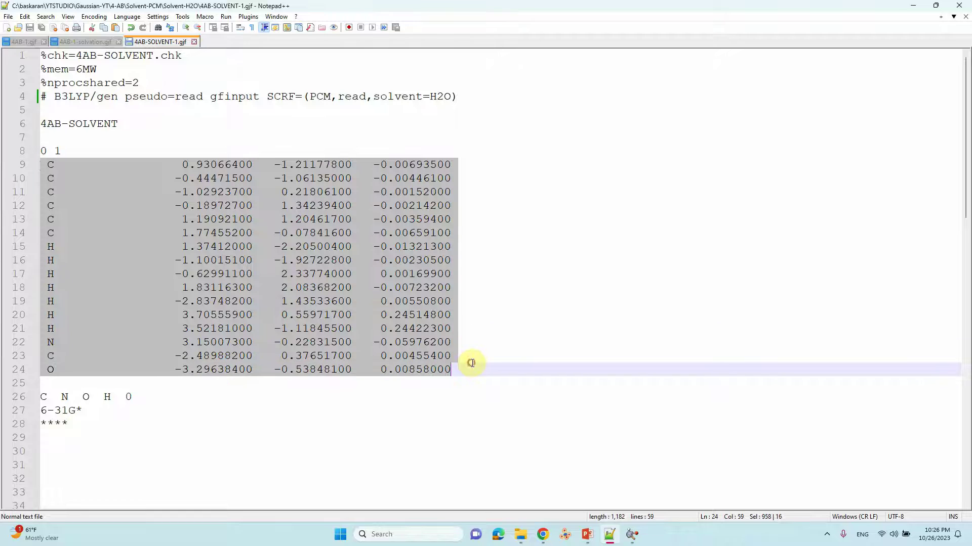
pyautogui.moveTo(114, 398); pyautogui.dragTo(52, 398)
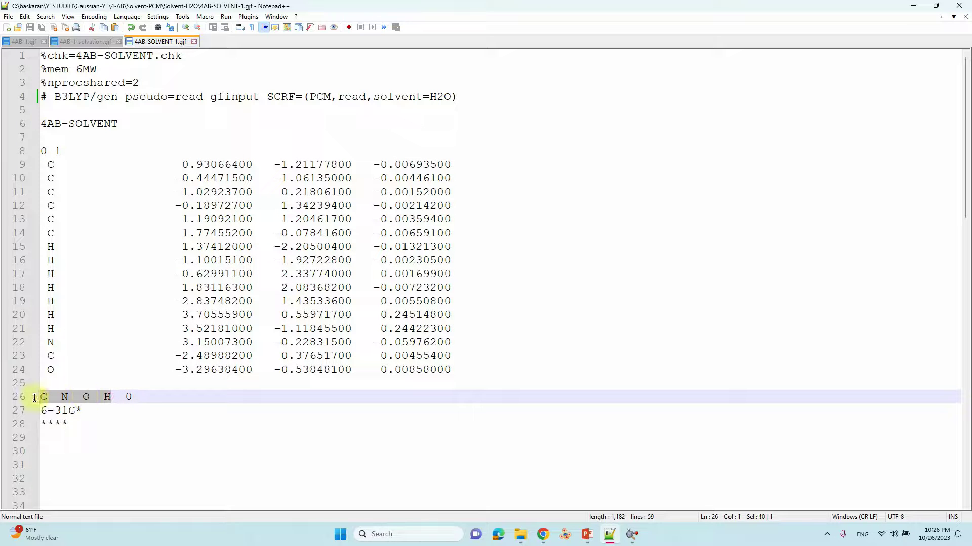
pyautogui.click(129, 398)
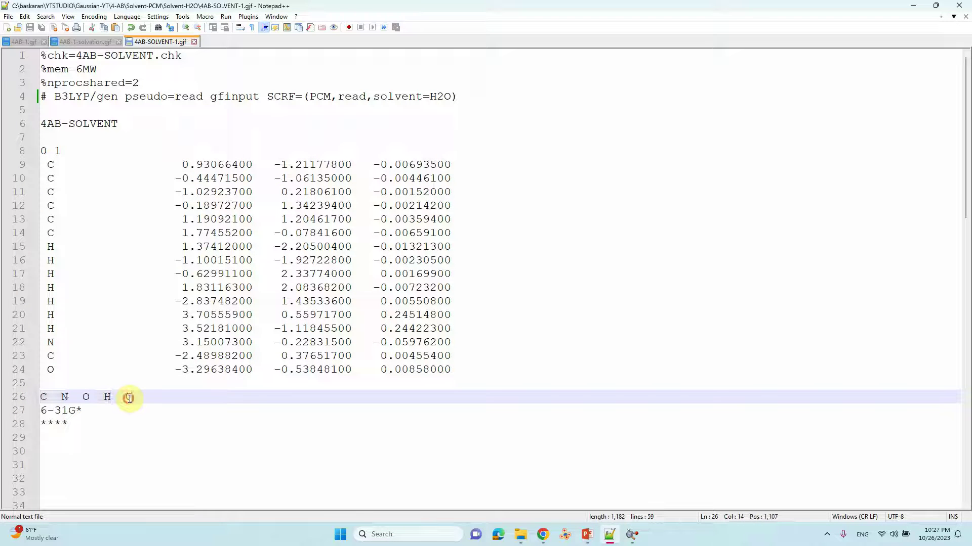
pyautogui.moveTo(84, 411); pyautogui.dragTo(33, 409)
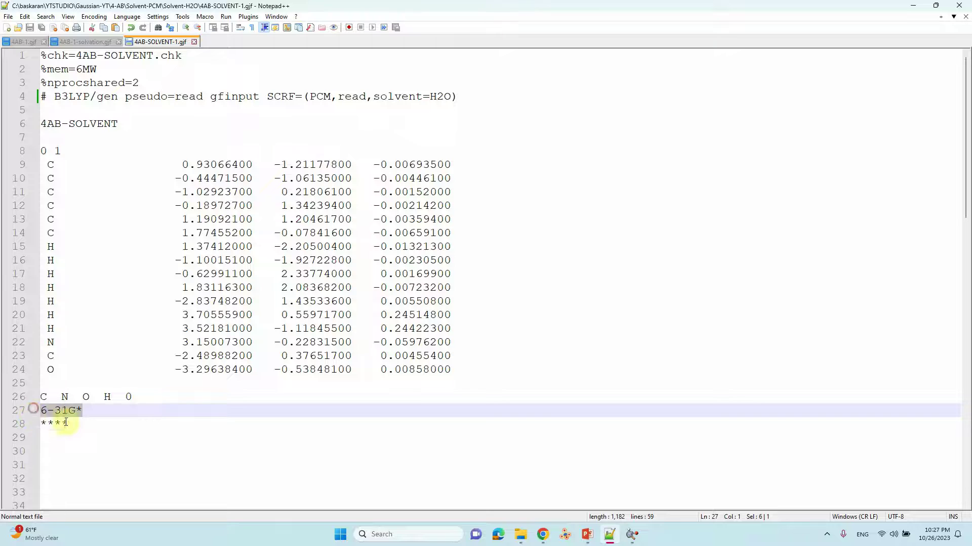
# - Add five blank lines after the **** terminator of the solvent input and save the file
pyautogui.click(67, 423)
pyautogui.press('Return')
pyautogui.press('Return')
pyautogui.press('Return')
pyautogui.press('Return')
pyautogui.press('Return')
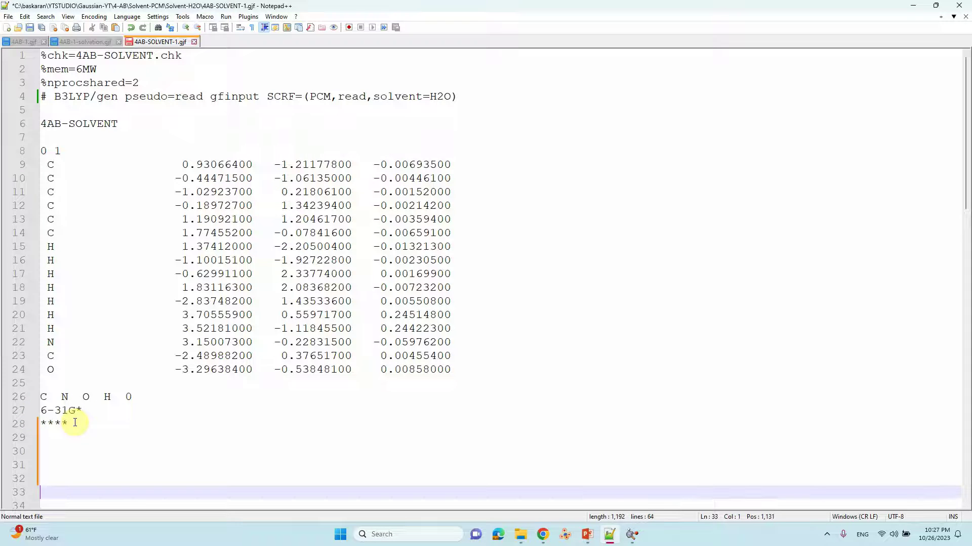
pyautogui.click(30, 28)
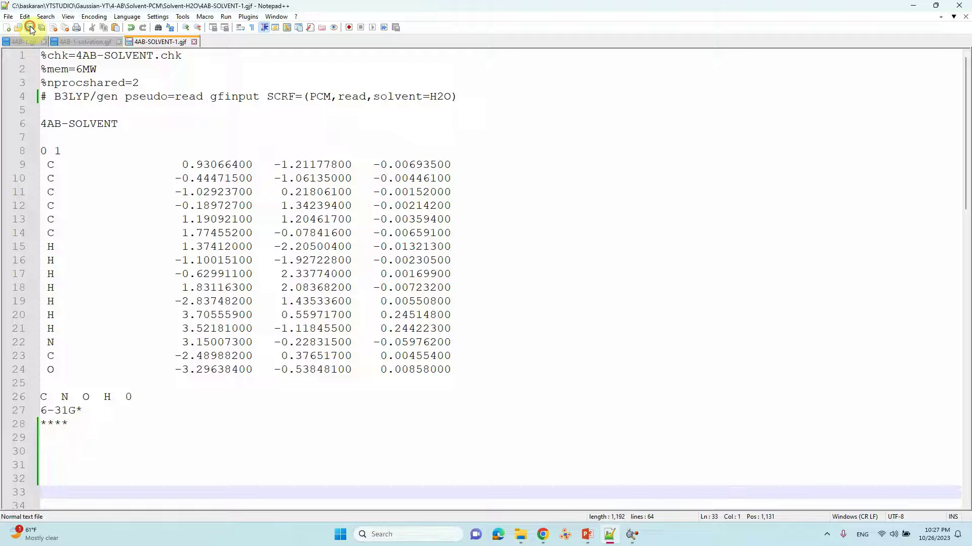
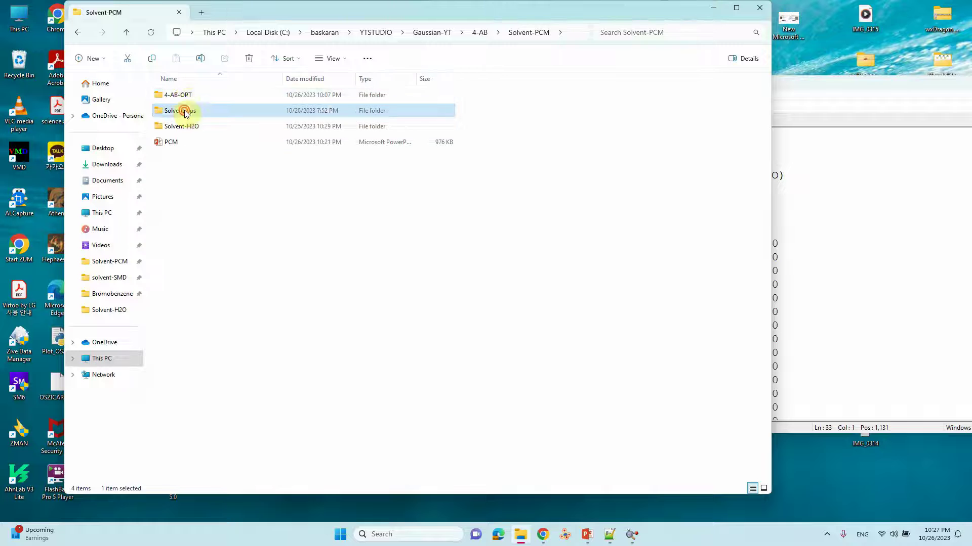
# - Open 4AB-SOLVENT-1.gjf from the Solvent-eps folder and examine its SCRF keyword and the Eps line below the basis set section
pyautogui.moveTo(181, 95); pyautogui.dragTo(850, 186)
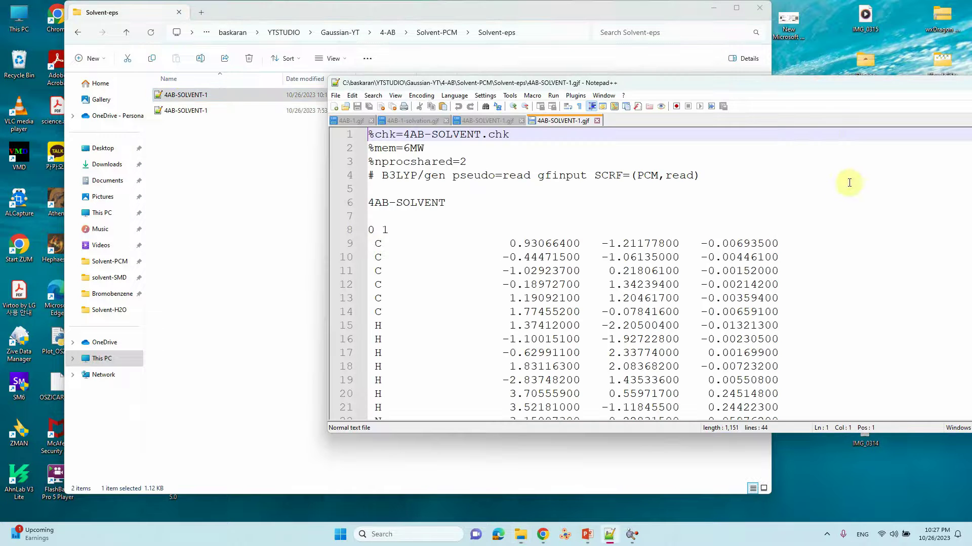
pyautogui.moveTo(759, 86); pyautogui.dragTo(512, 68)
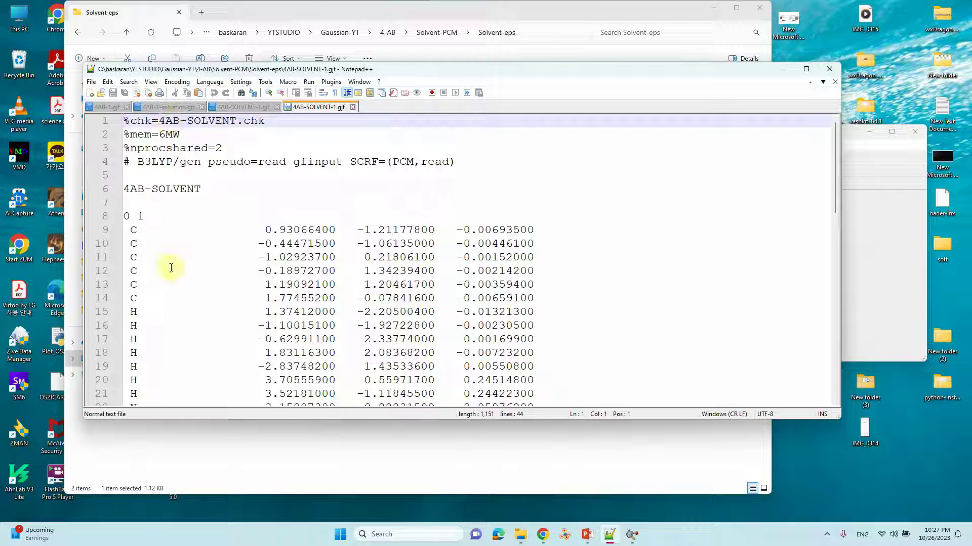
pyautogui.doubleClick(352, 161)
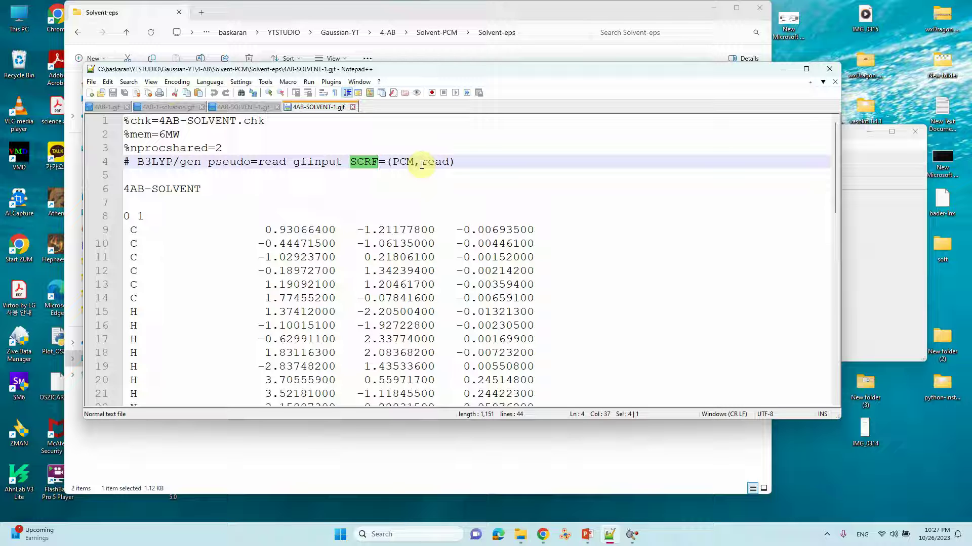
pyautogui.scroll(-5, 422, 165)
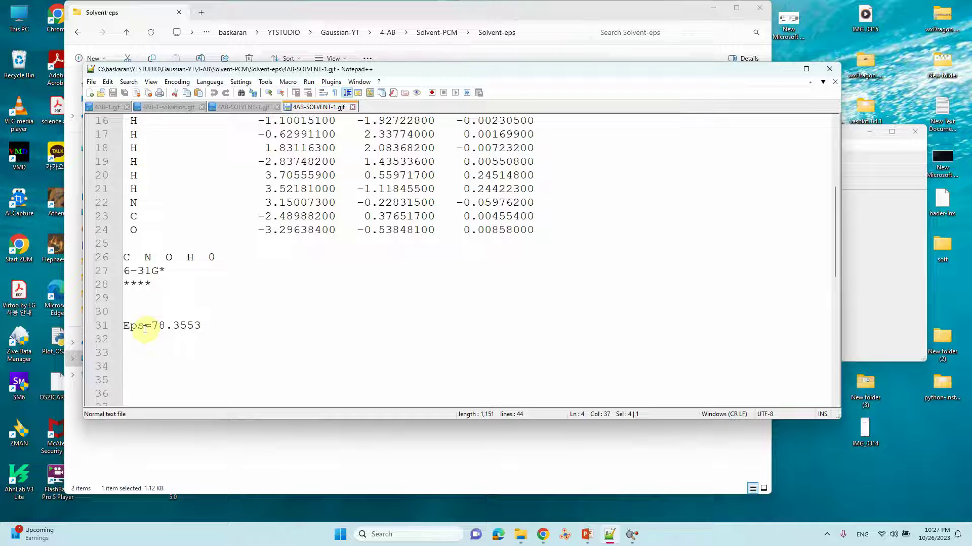
pyautogui.moveTo(201, 326); pyautogui.dragTo(126, 326)
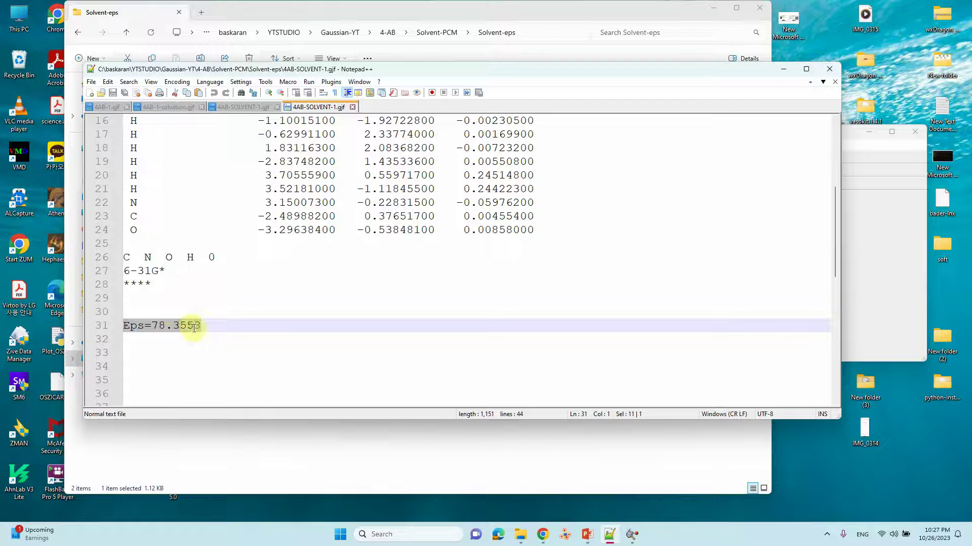
# - Switch to Chrome and view the solvent list with dielectric constants on Gaussian's SCRF page
pyautogui.click(543, 535)
pyautogui.click(178, 6)
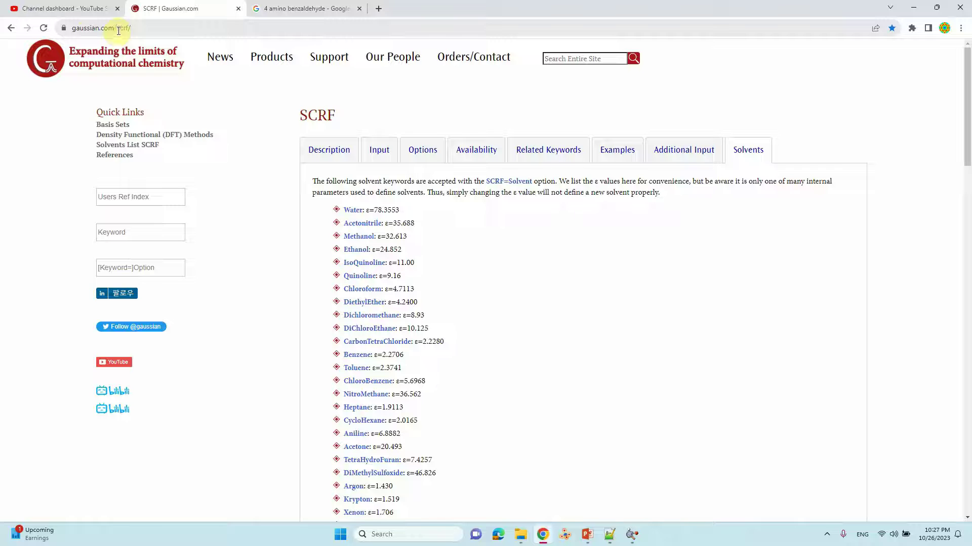
# - Review the SCRF description and solvent list on Gaussian's page and compare water's dielectric constant with the Eps line in 4AB-SOLVENT-1.gjf
pyautogui.click(322, 150)
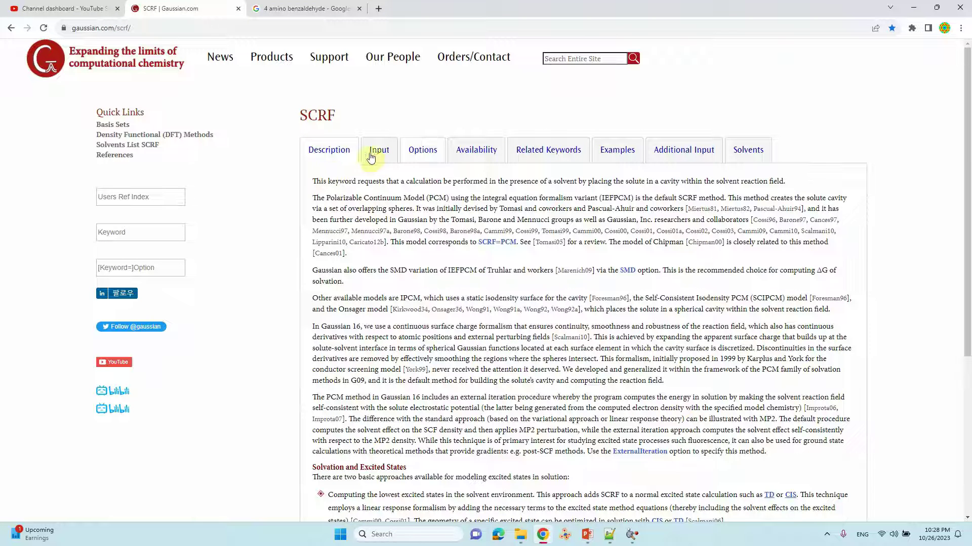
pyautogui.click(750, 152)
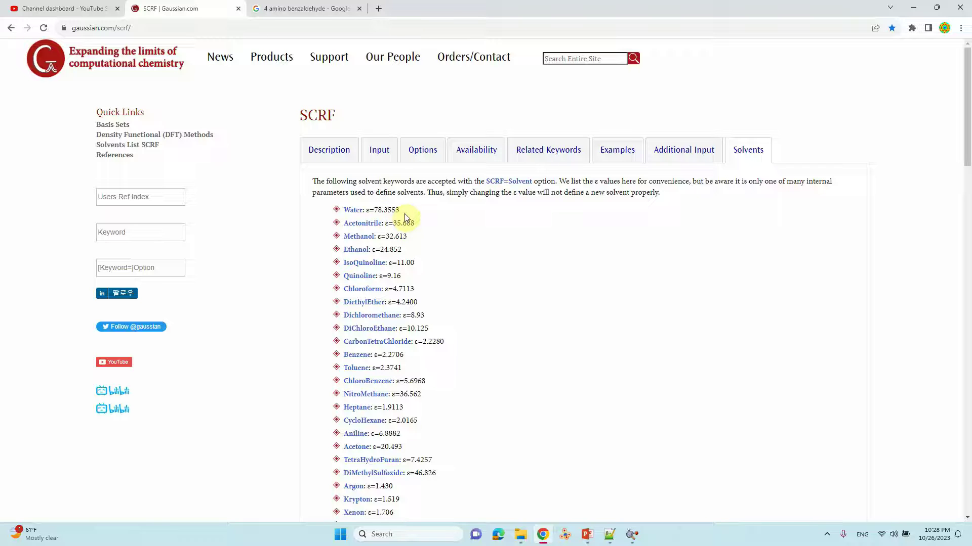
pyautogui.click(610, 534)
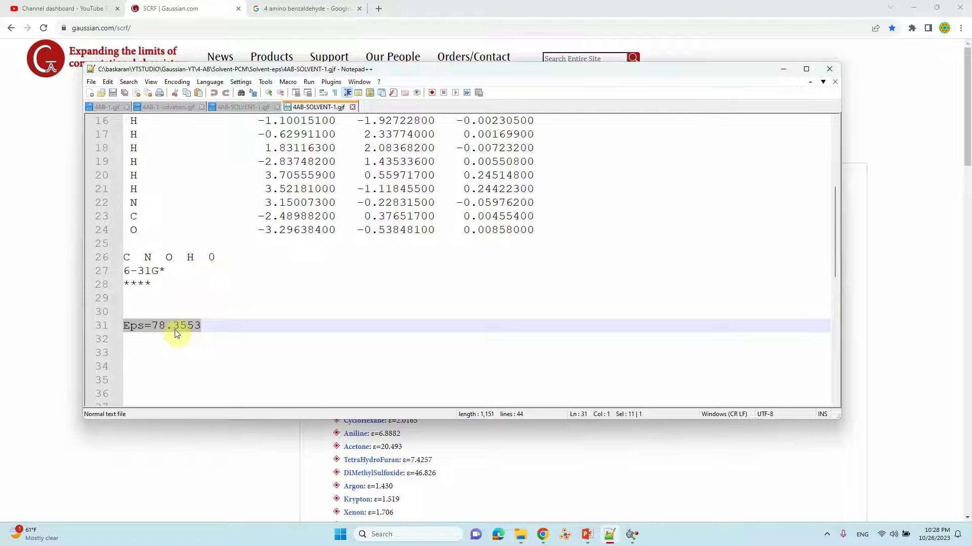
pyautogui.click(216, 326)
pyautogui.click(639, 450)
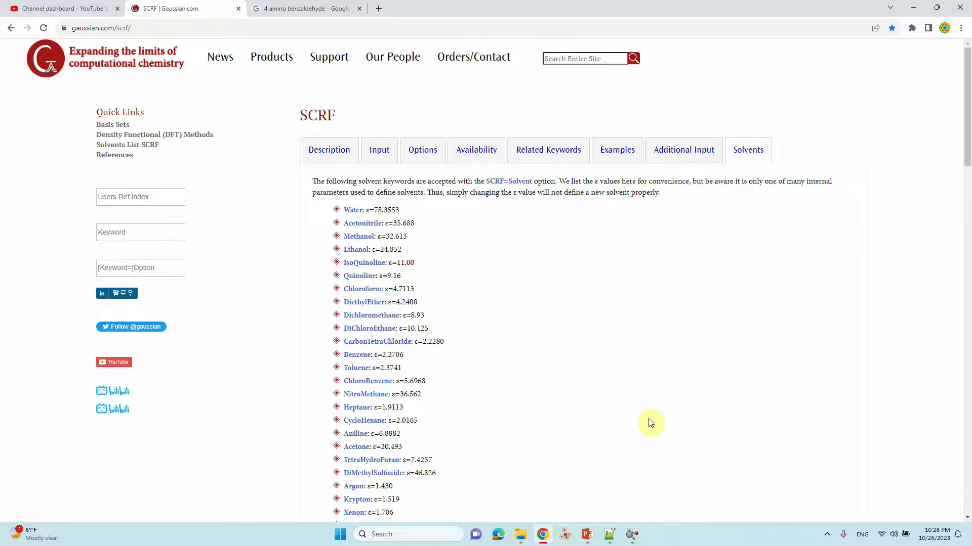
pyautogui.click(913, 7)
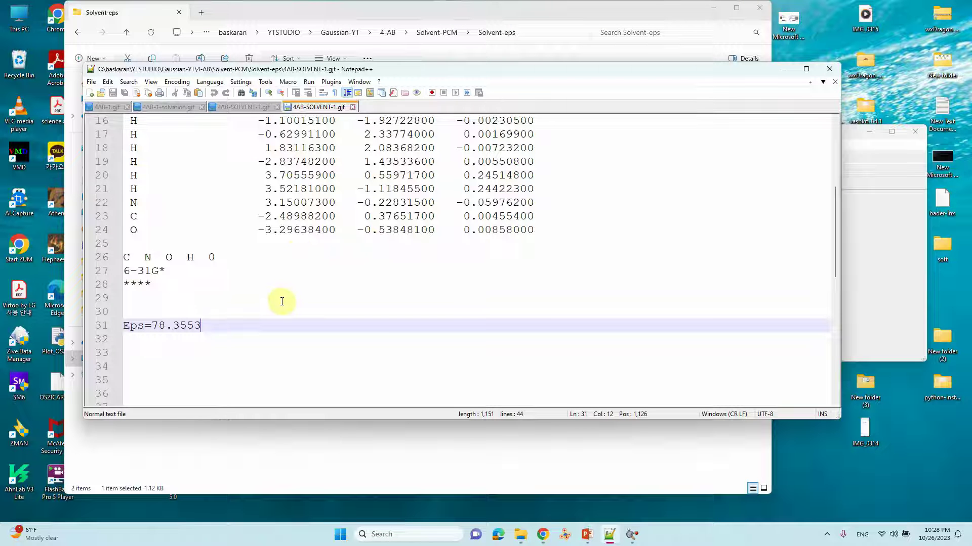
# - Examine the spacing between the **** terminator and the Eps line in the Solvent-eps input file
pyautogui.scroll(5, 250, 275)
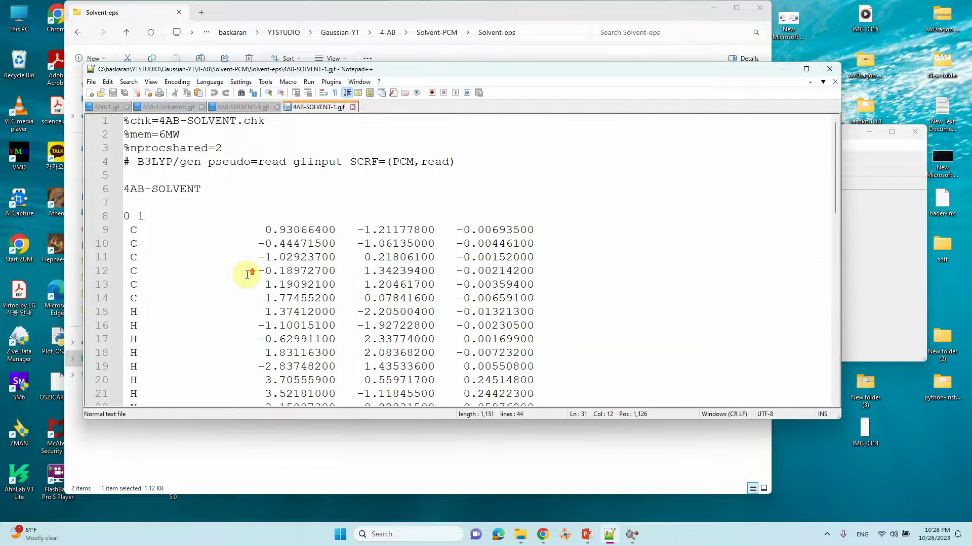
pyautogui.scroll(-6, 247, 275)
pyautogui.click(126, 243)
pyautogui.click(125, 256)
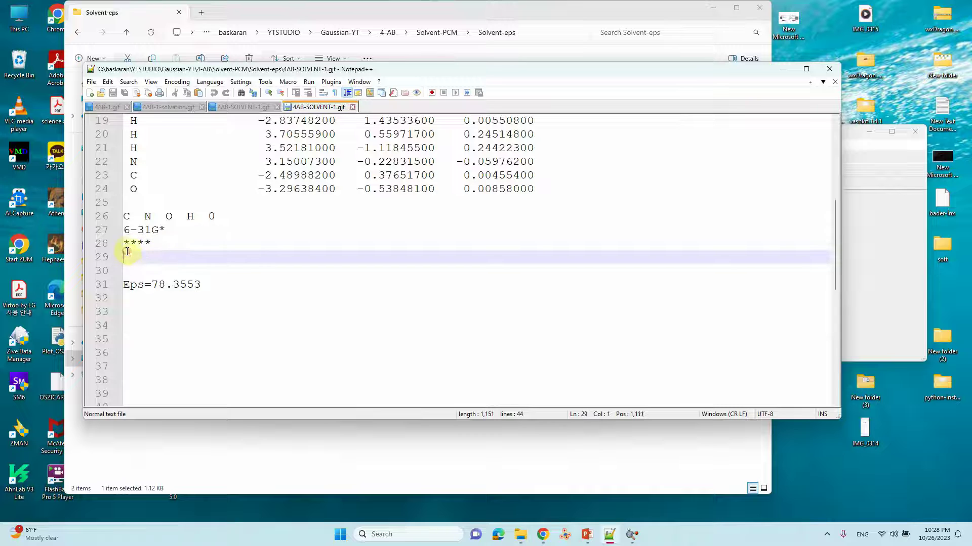
pyautogui.click(126, 270)
pyautogui.click(125, 245)
pyautogui.click(126, 271)
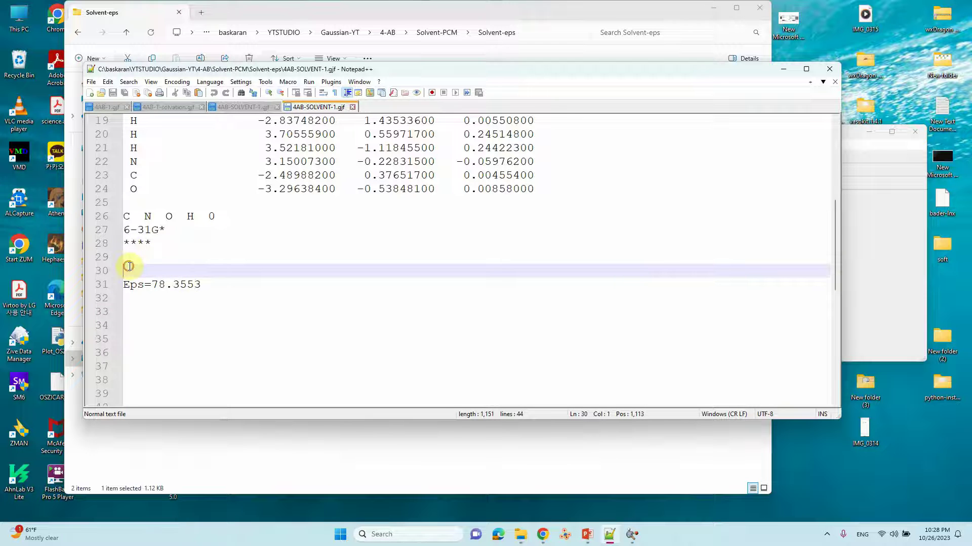
# - Add four blank lines after the Eps=78.3553 line in 4AB-SOLVENT-1.gjf and save the file
pyautogui.click(131, 295)
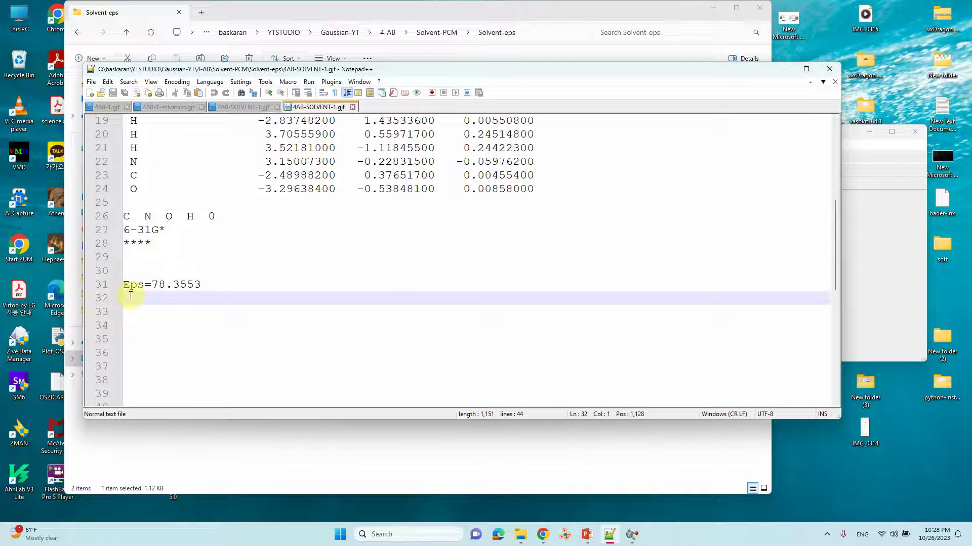
pyautogui.press('Return')
pyautogui.press('Return')
pyautogui.press('Return')
pyautogui.press('Return')
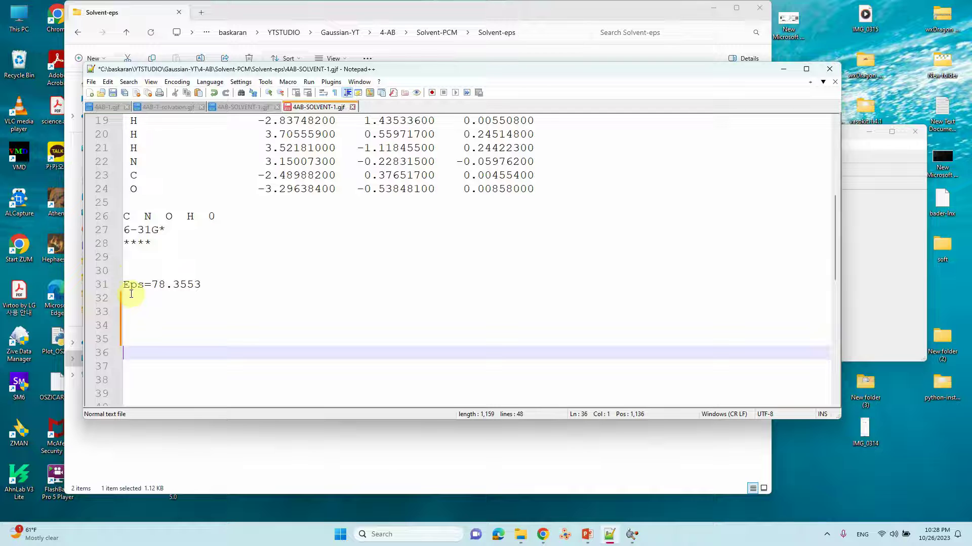
pyautogui.click(112, 93)
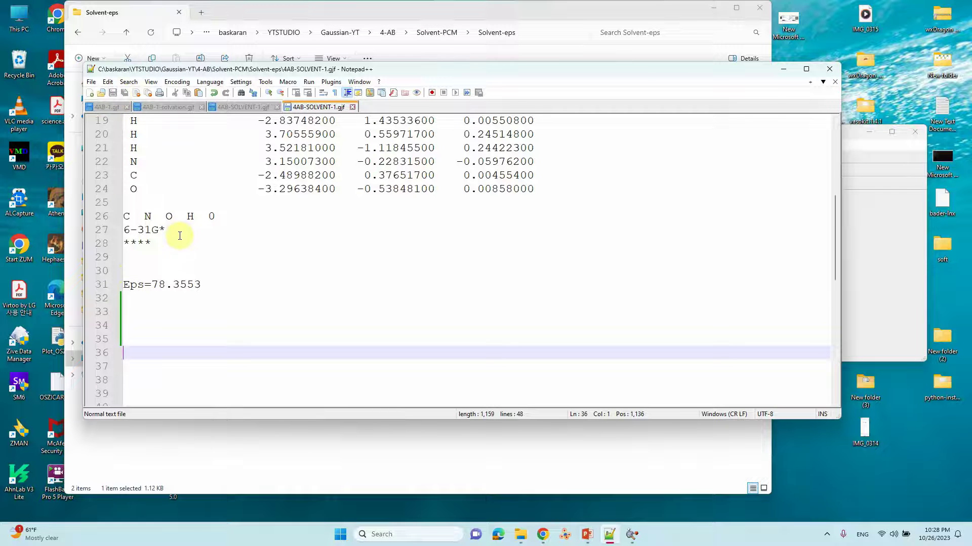
# - Open the 4AB-SOLVENT-1 output file from the Solvent-H2O folder and examine the SCRF keyword in its route section
pyautogui.scroll(6, 180, 236)
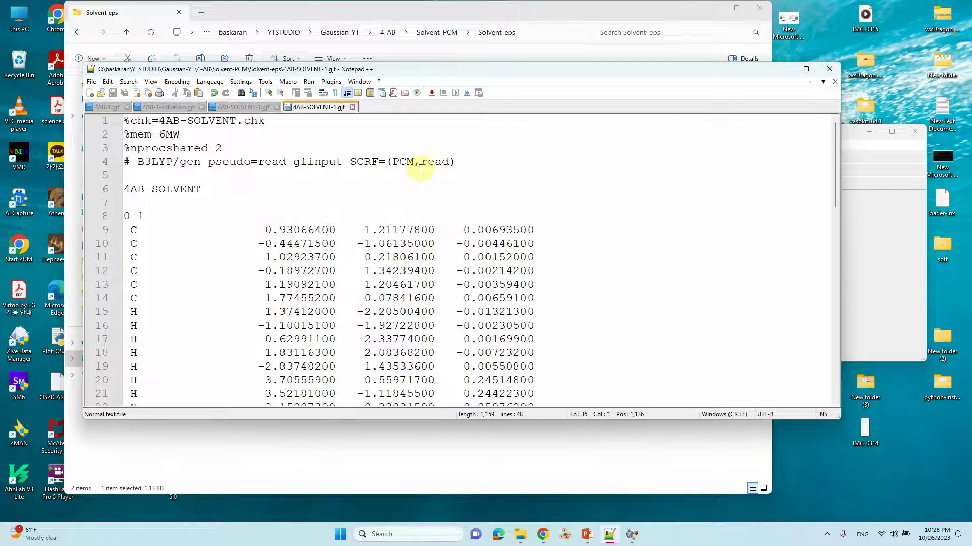
pyautogui.click(782, 73)
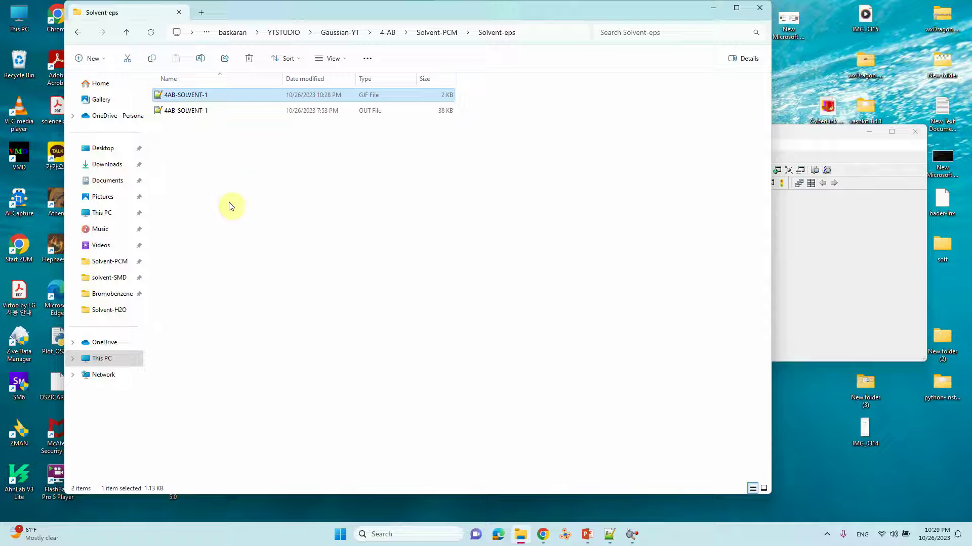
pyautogui.click(126, 32)
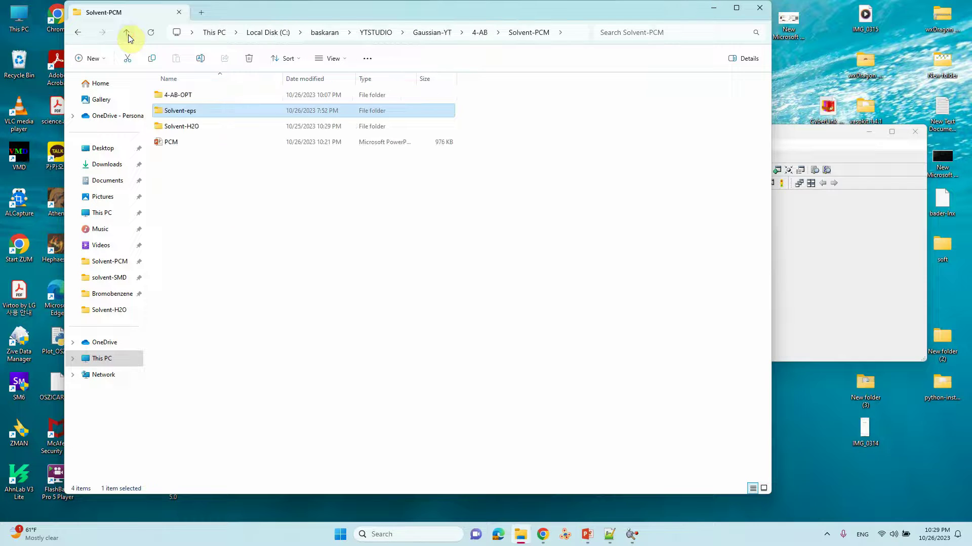
pyautogui.doubleClick(183, 126)
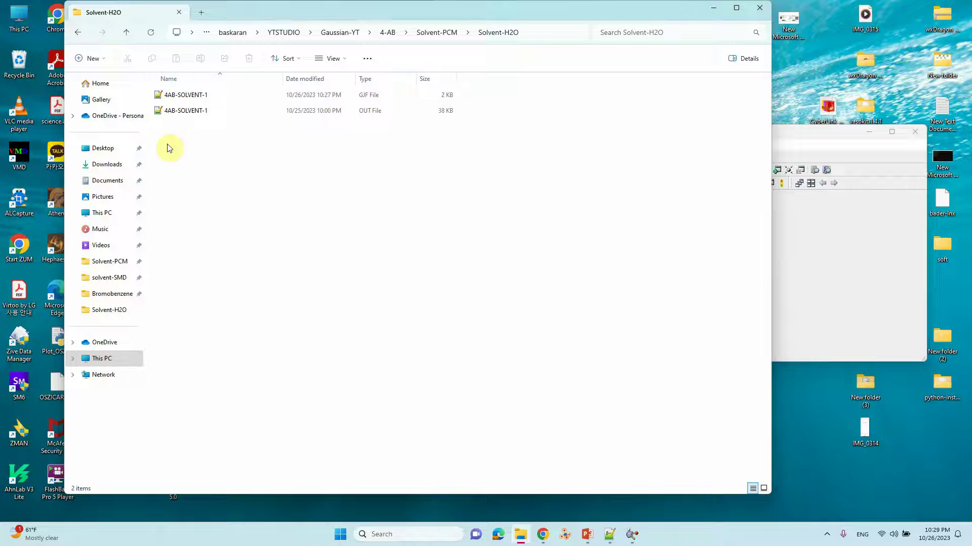
pyautogui.doubleClick(182, 115)
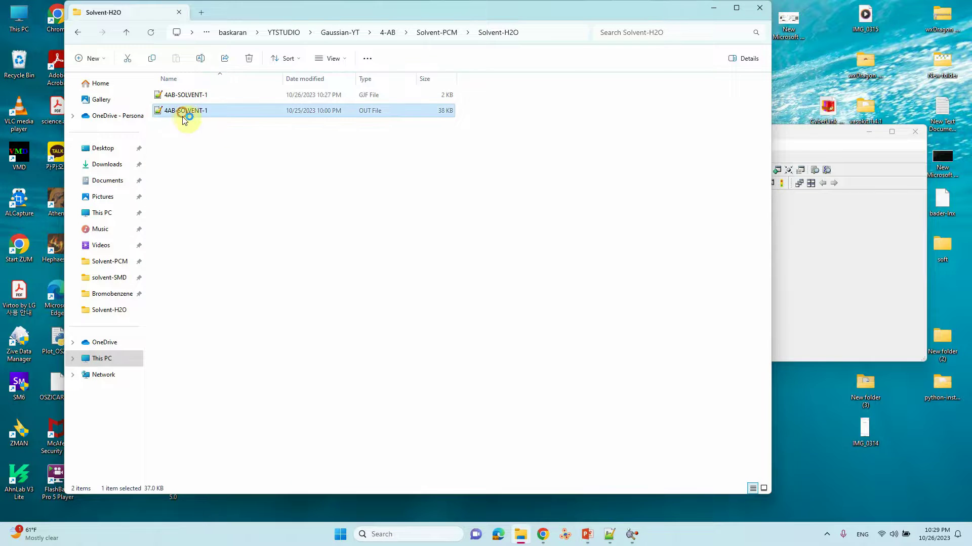
pyautogui.scroll(-8, 309, 178)
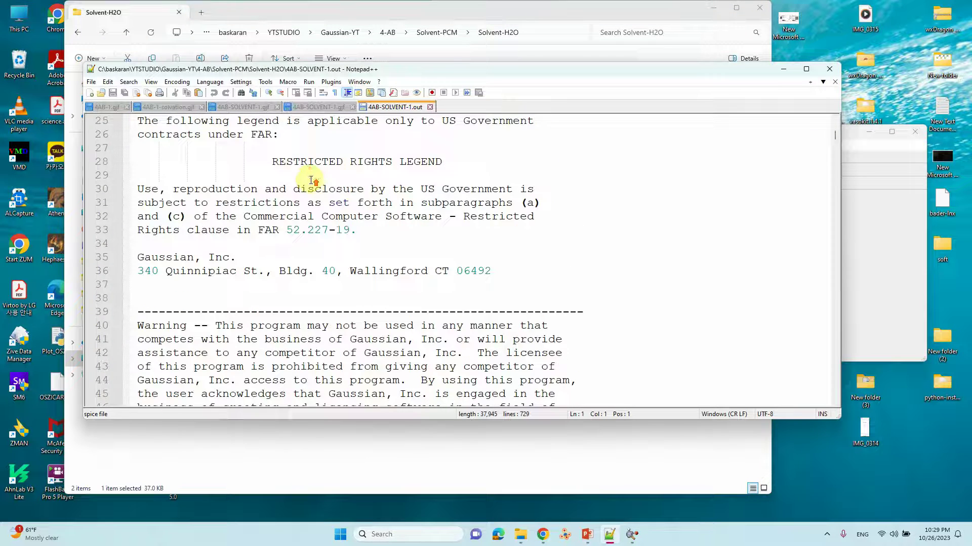
pyautogui.scroll(8, 311, 180)
pyautogui.scroll(-20, 313, 182)
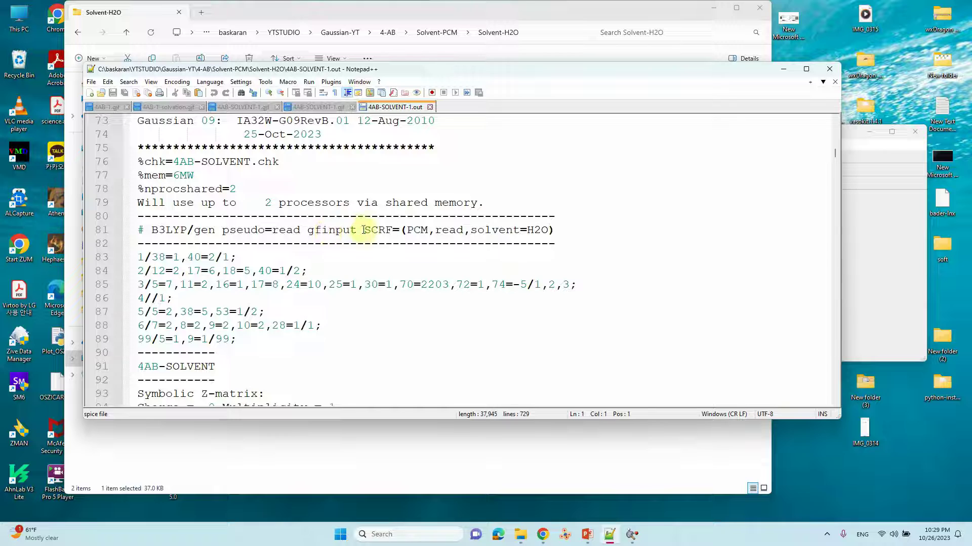
pyautogui.moveTo(364, 230); pyautogui.dragTo(560, 232)
# - Examine the Polarizable Continuum Model section of the water output, including the solvent's Eps and Eps(inf) values
pyautogui.scroll(-10, 571, 271)
pyautogui.scroll(-20, 570, 271)
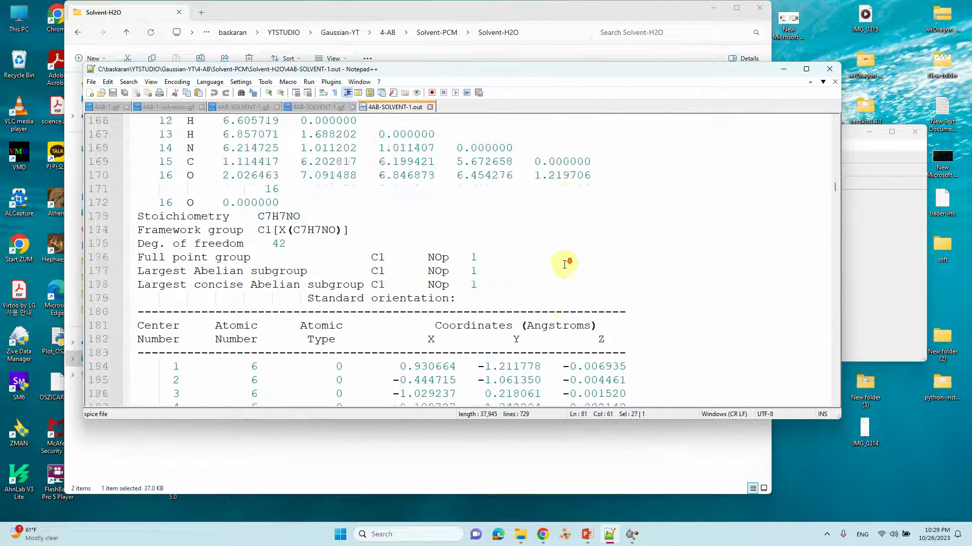
pyautogui.scroll(-20, 565, 263)
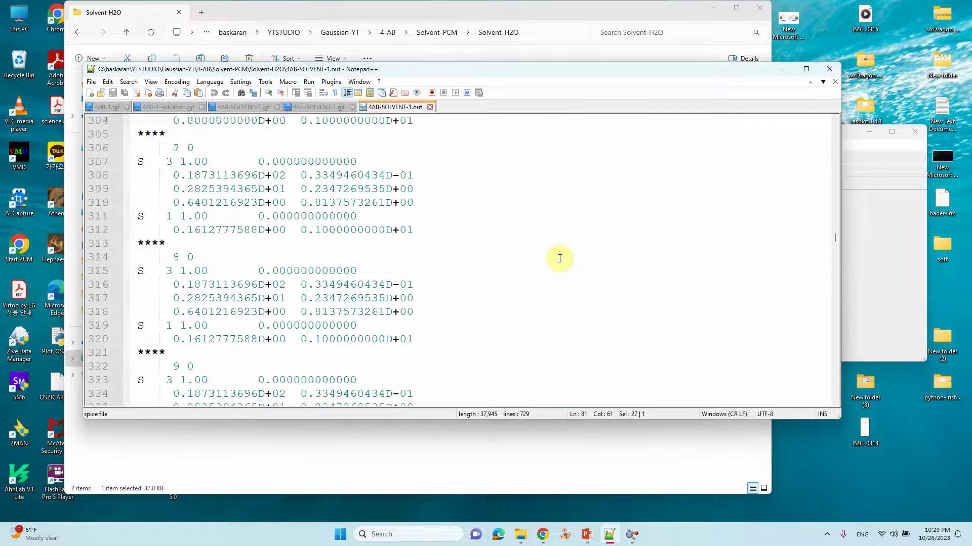
pyautogui.scroll(-20, 559, 258)
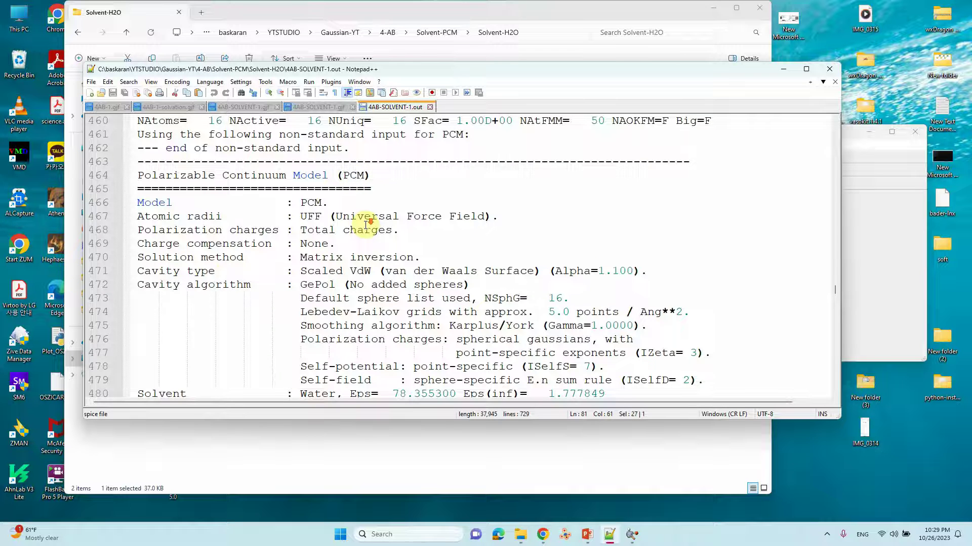
pyautogui.scroll(-2, 366, 223)
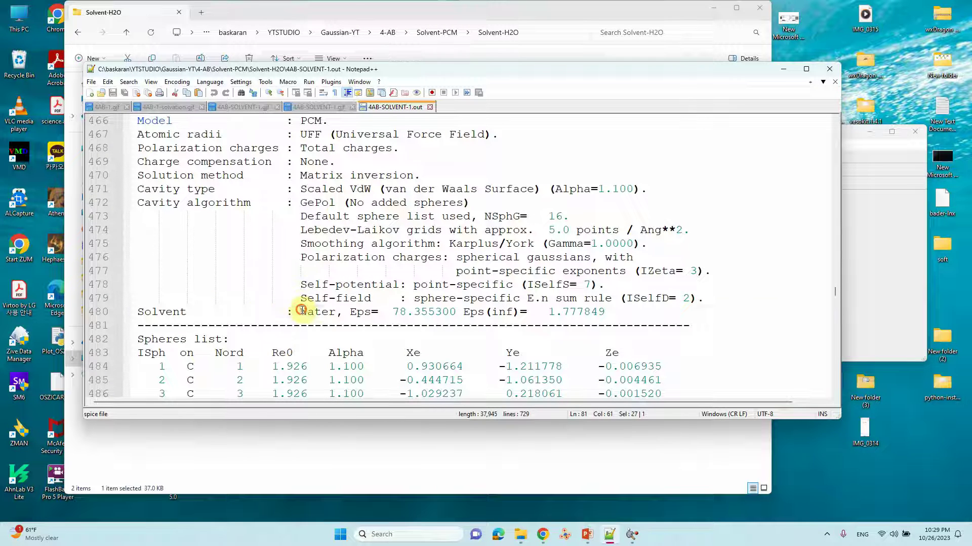
pyautogui.moveTo(302, 311); pyautogui.dragTo(455, 312)
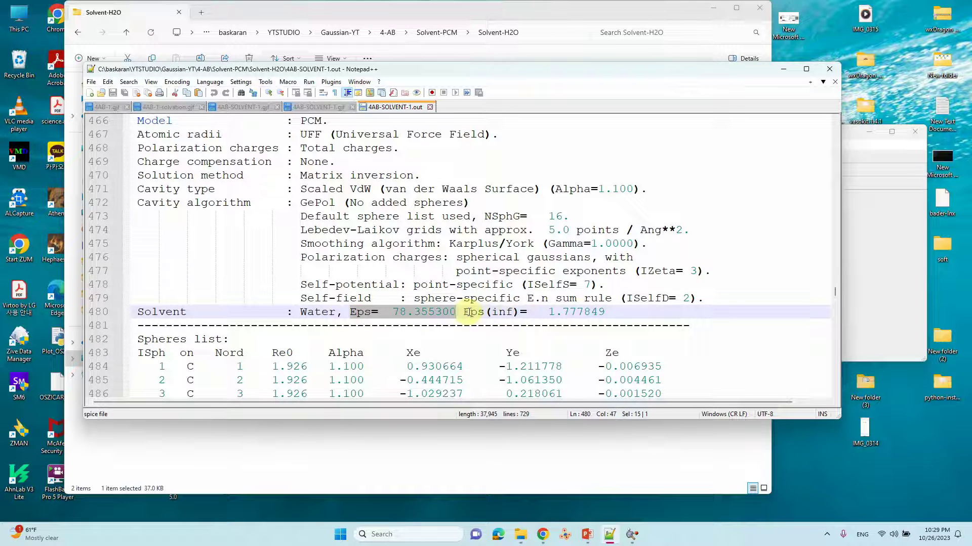
pyautogui.press('Right')
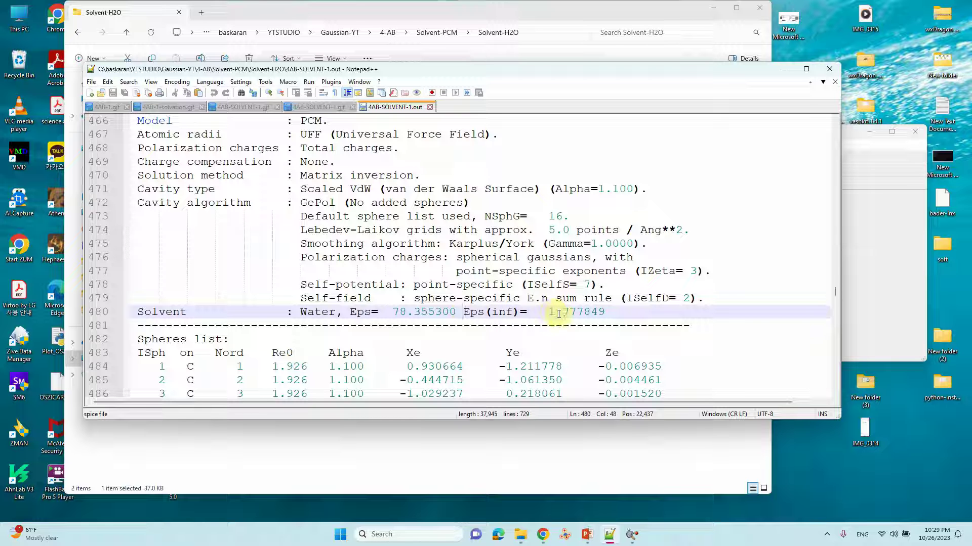
pyautogui.moveTo(606, 313); pyautogui.dragTo(552, 313)
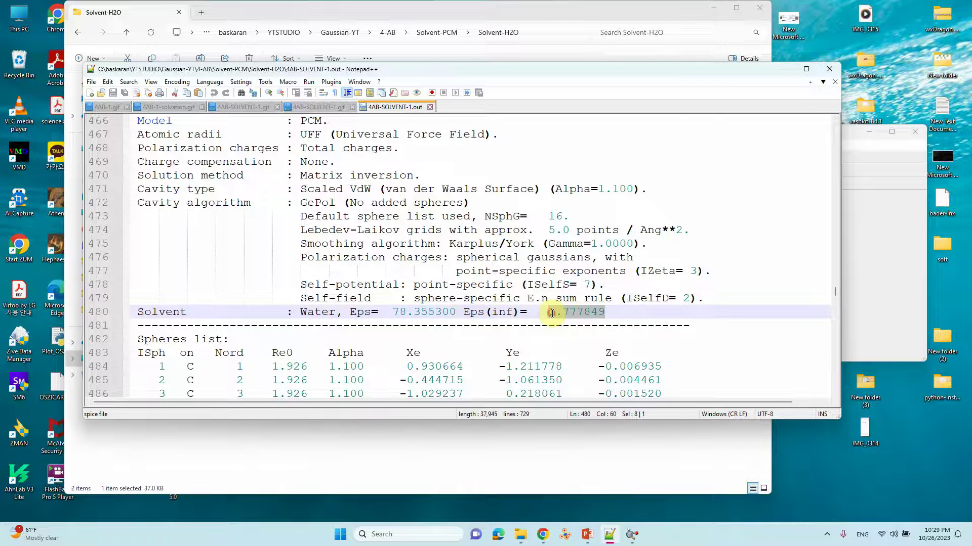
# - Find the SCF Done line in the water solvent output and highlight its E(RB3LYP) energy value
pyautogui.scroll(-11, 552, 313)
pyautogui.scroll(-9, 498, 285)
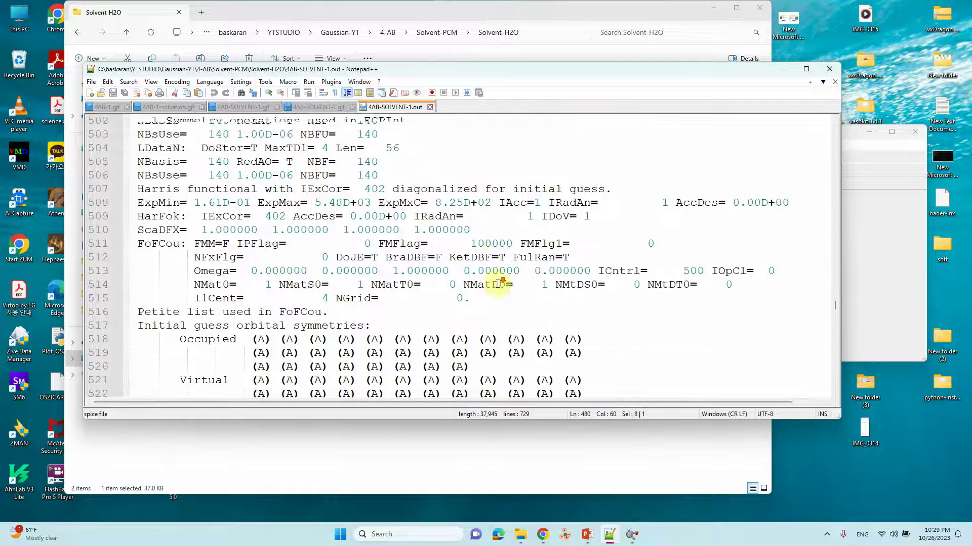
pyautogui.scroll(-6, 498, 285)
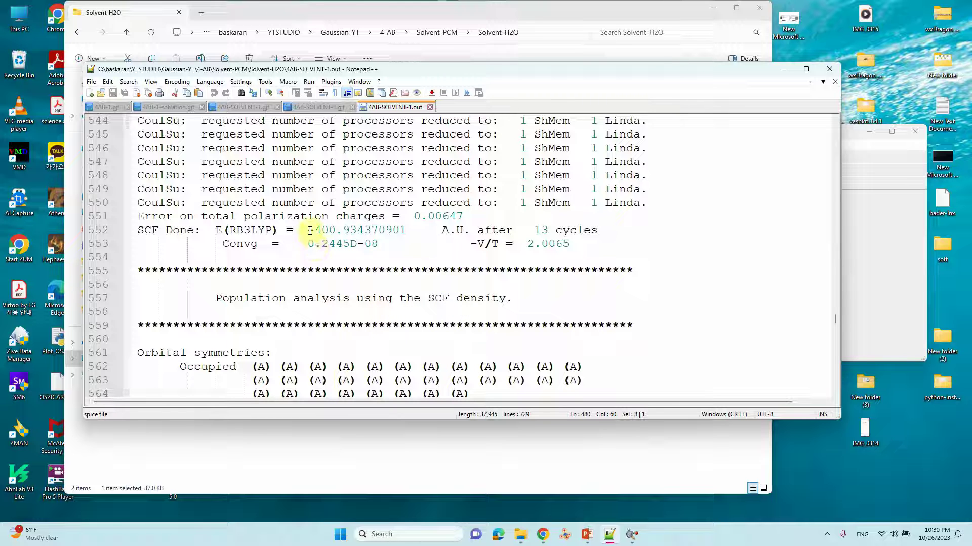
pyautogui.moveTo(309, 230); pyautogui.dragTo(406, 230)
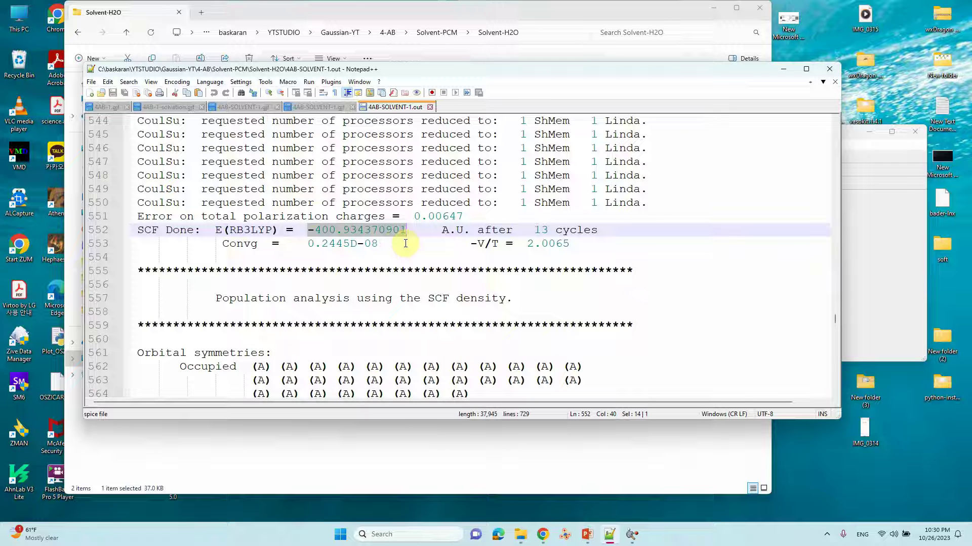
# - Open the 4AB-1.out optimization output from the 4-AB-OPT folder in Notepad++
pyautogui.moveTo(377, 71); pyautogui.dragTo(577, 84)
pyautogui.click(127, 32)
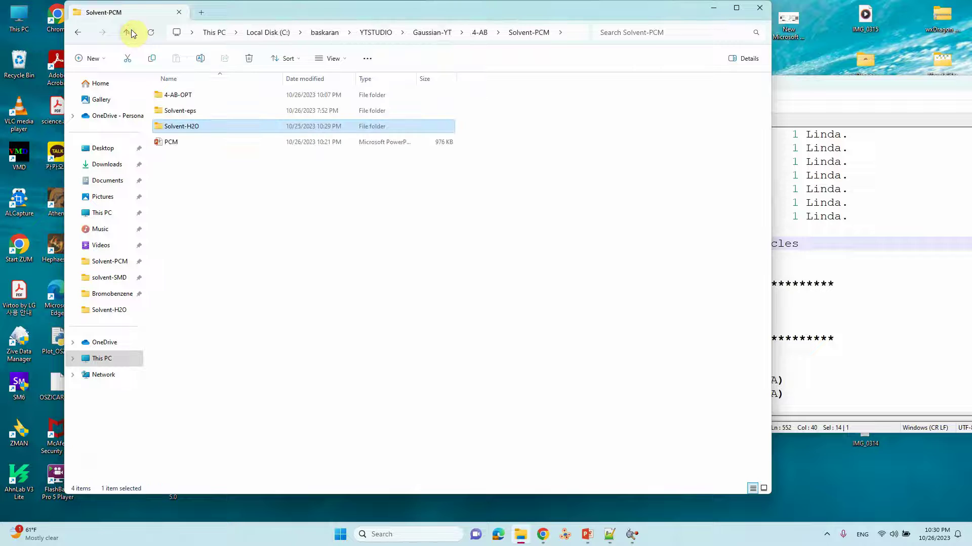
pyautogui.doubleClick(180, 96)
pyautogui.click(172, 126)
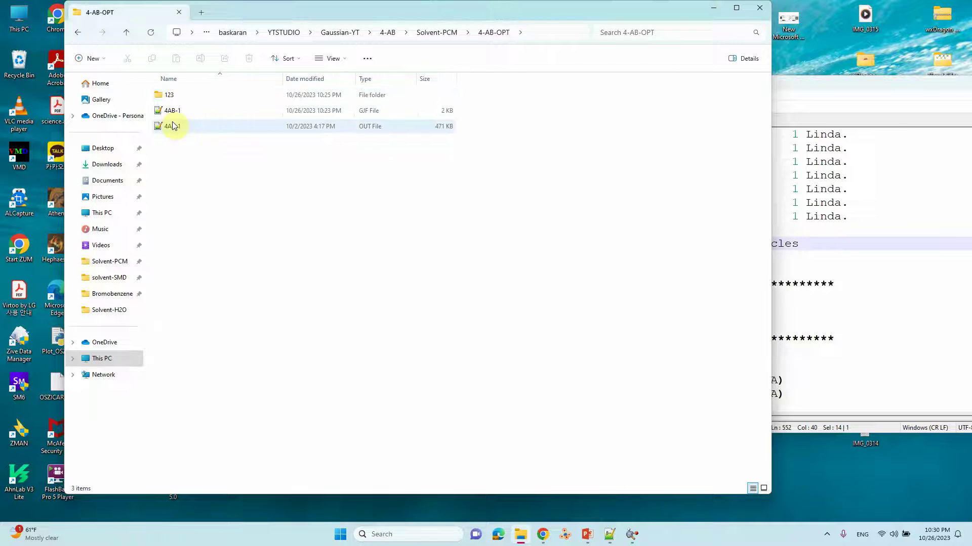
pyautogui.moveTo(168, 126); pyautogui.dragTo(803, 229)
pyautogui.moveTo(506, 82); pyautogui.dragTo(301, 68)
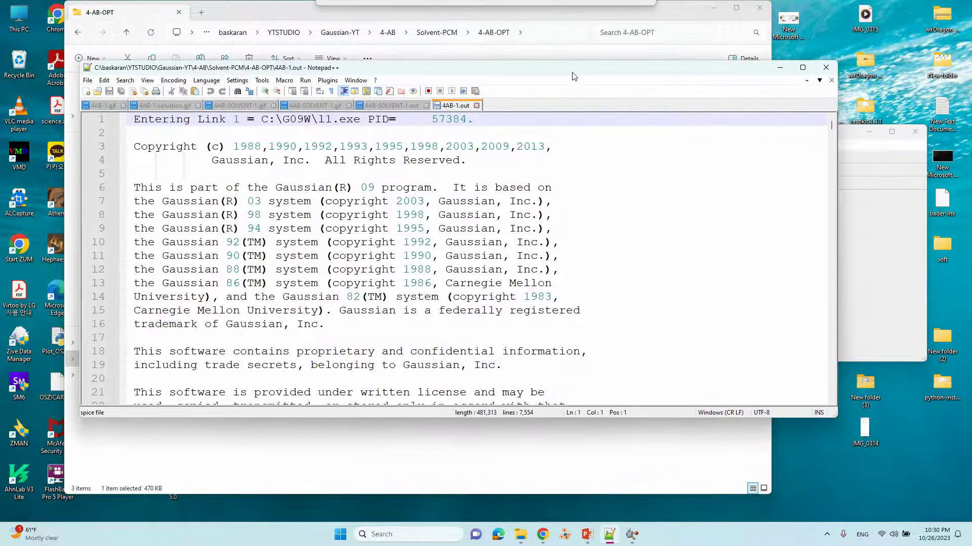
# - Find the end of the optimization job in 4AB-1.out and highlight the Freq keyword in the second job step's route line
pyautogui.scroll(-20, 478, 257)
pyautogui.scroll(-20, 478, 257)
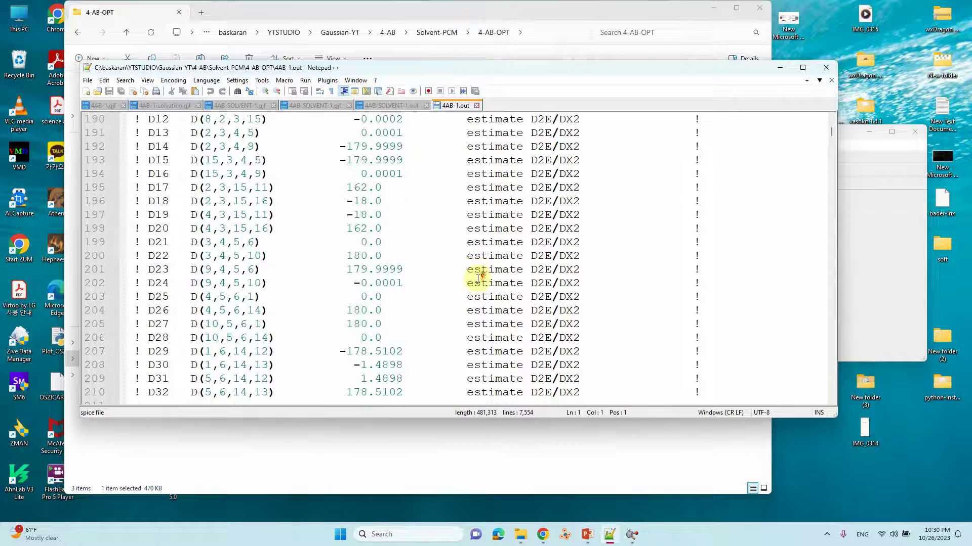
pyautogui.moveTo(831, 132); pyautogui.dragTo(824, 312)
pyautogui.moveTo(823, 322); pyautogui.dragTo(824, 332)
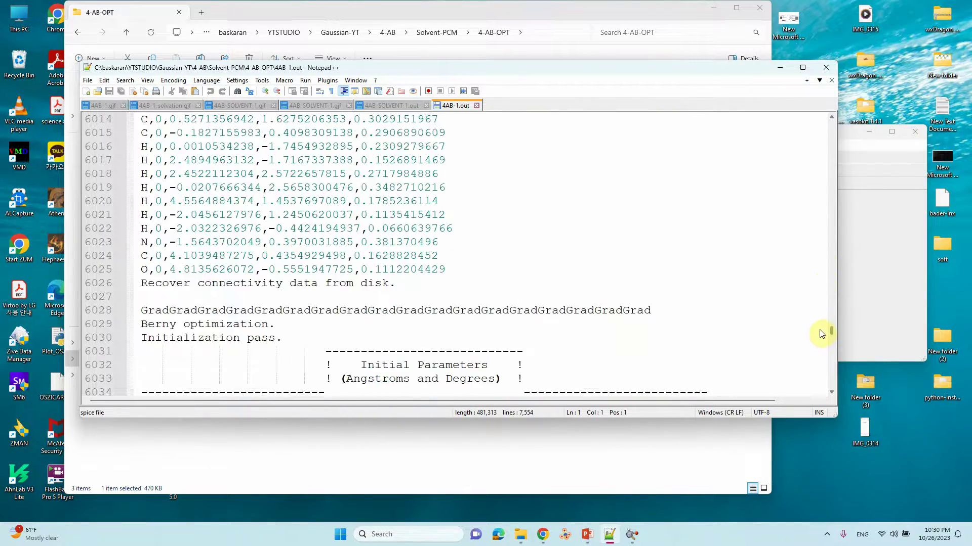
pyautogui.scroll(15, 669, 243)
pyautogui.scroll(10, 666, 239)
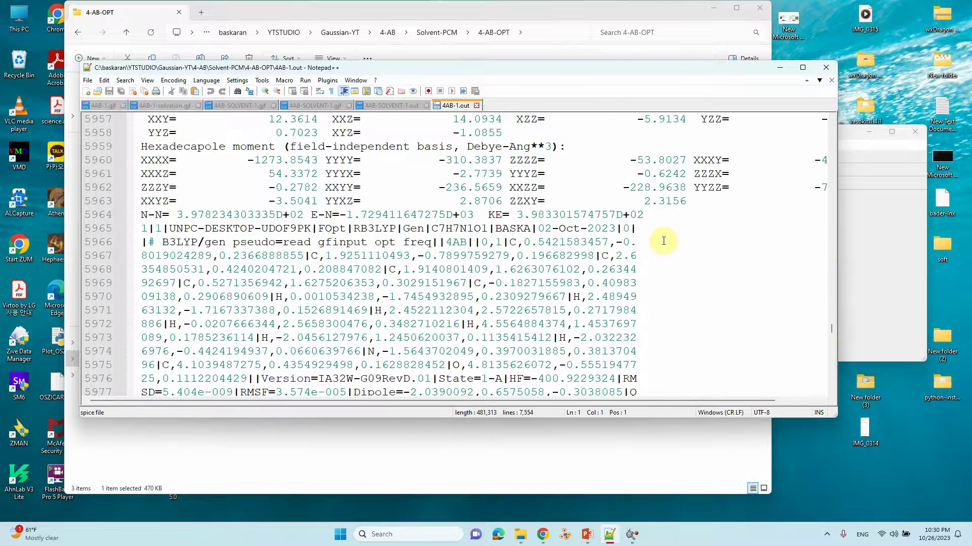
pyautogui.scroll(-11, 662, 240)
pyautogui.scroll(-3, 664, 239)
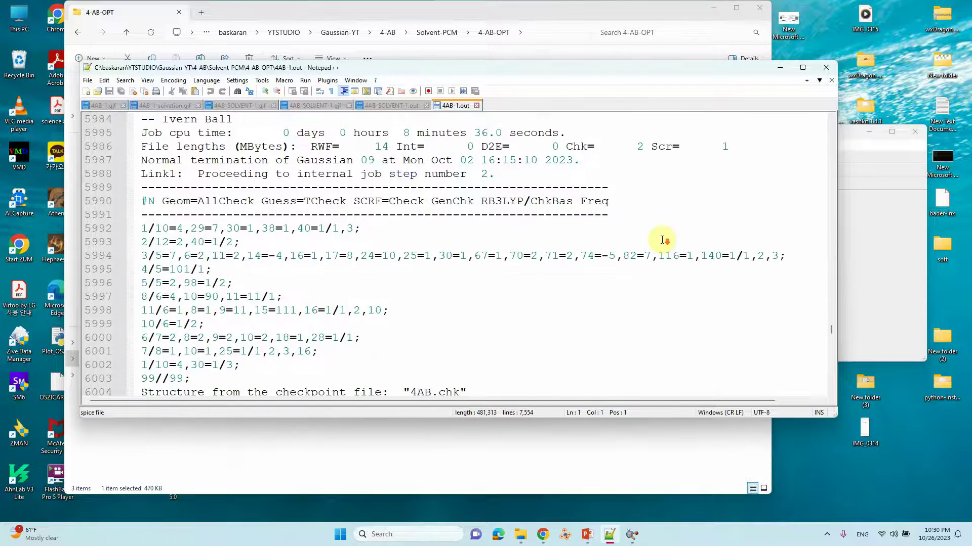
pyautogui.scroll(2, 653, 228)
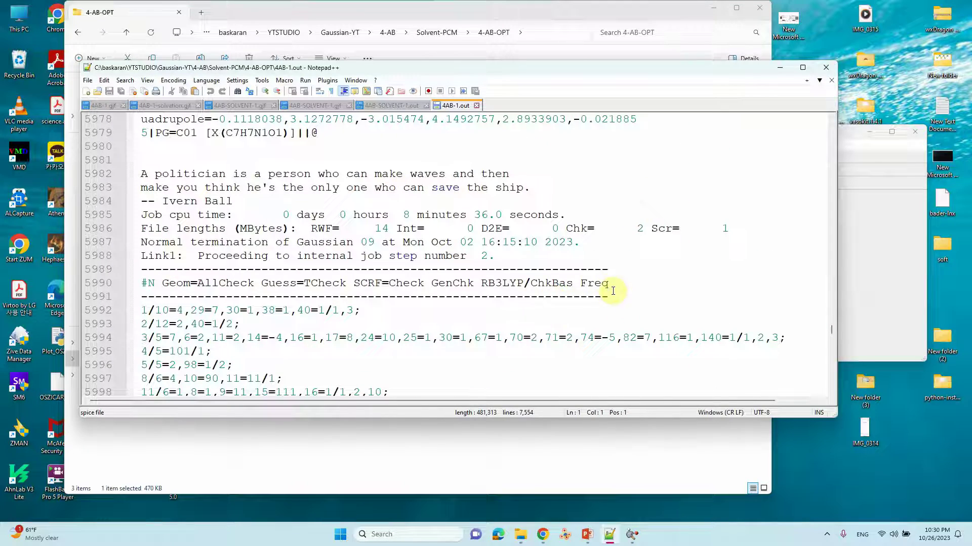
pyautogui.moveTo(610, 284); pyautogui.dragTo(573, 285)
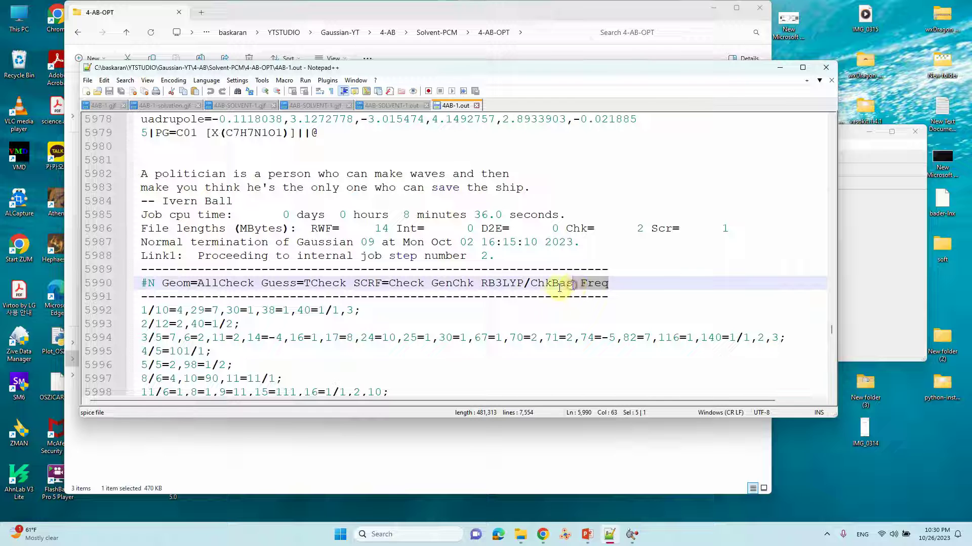
# - Highlight the HF energy in the optimization's archive summary and compare it with the SCF Done energy in the water solvent output
pyautogui.scroll(5, 573, 297)
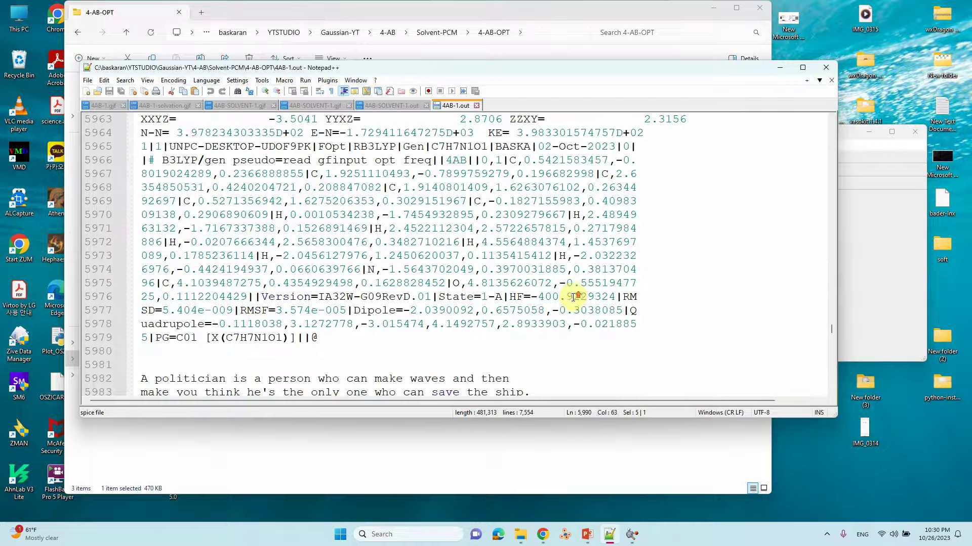
pyautogui.scroll(1, 144, 147)
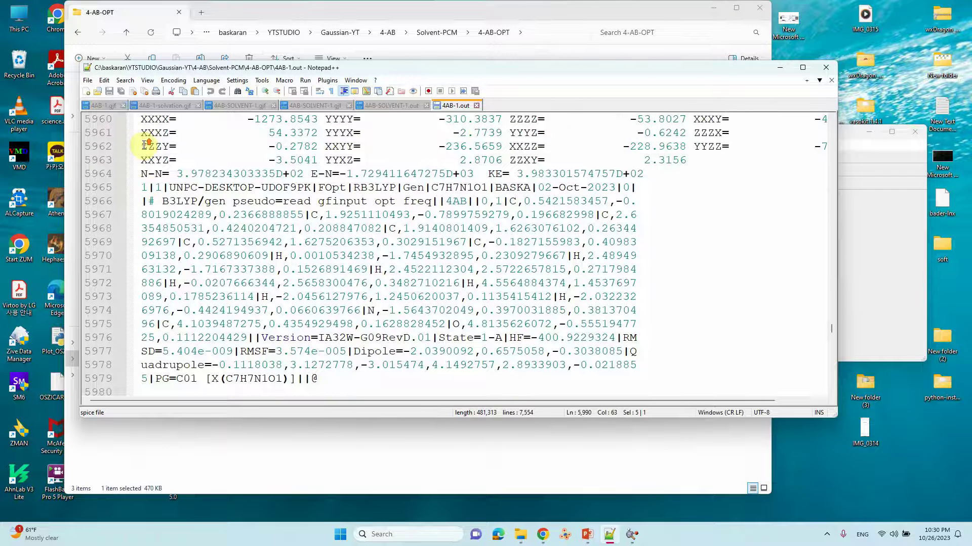
pyautogui.moveTo(137, 174); pyautogui.dragTo(597, 377)
pyautogui.click(539, 339)
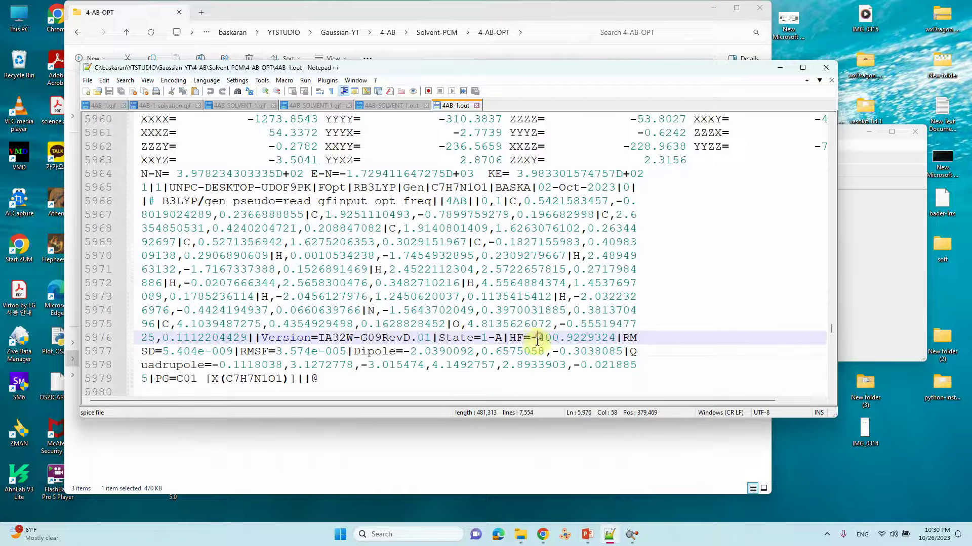
pyautogui.moveTo(509, 337); pyautogui.dragTo(615, 338)
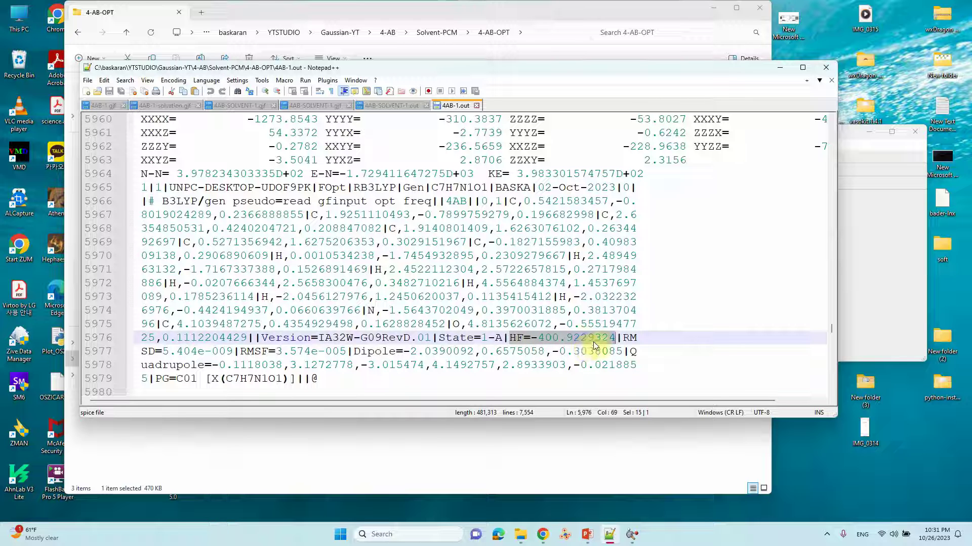
pyautogui.click(394, 111)
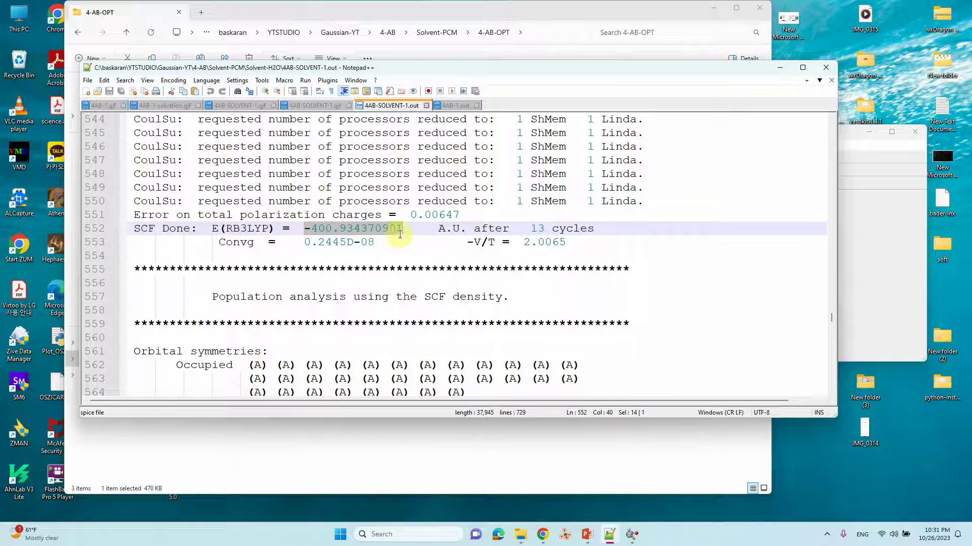
pyautogui.click(453, 106)
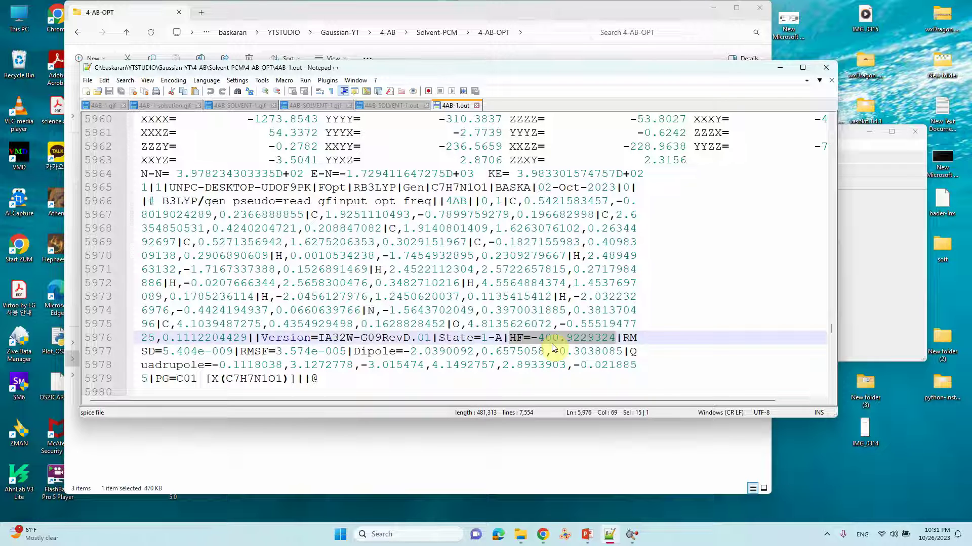
# - Go up from the 4-AB-OPT folder to the 4-AB folder and switch to the PCM presentation in PowerPoint
pyautogui.click(780, 67)
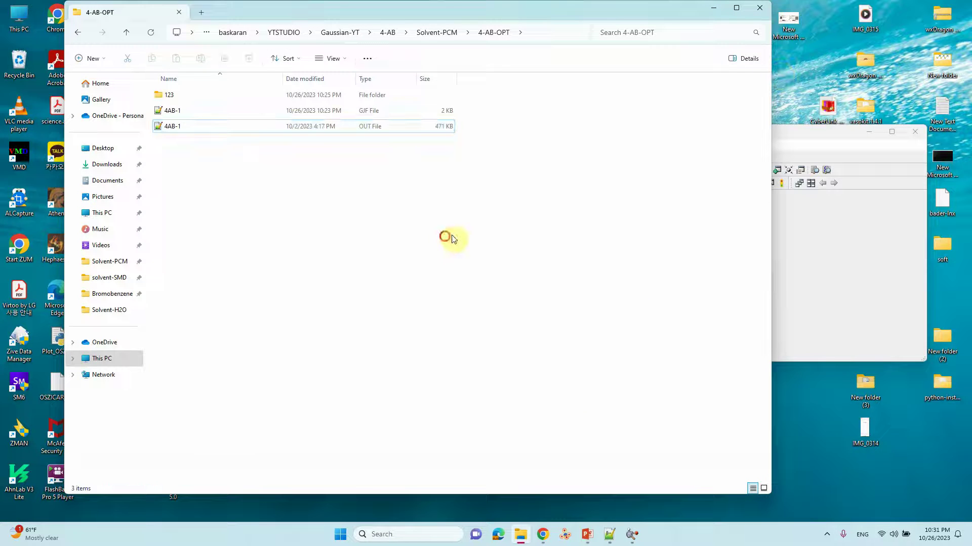
pyautogui.click(128, 32)
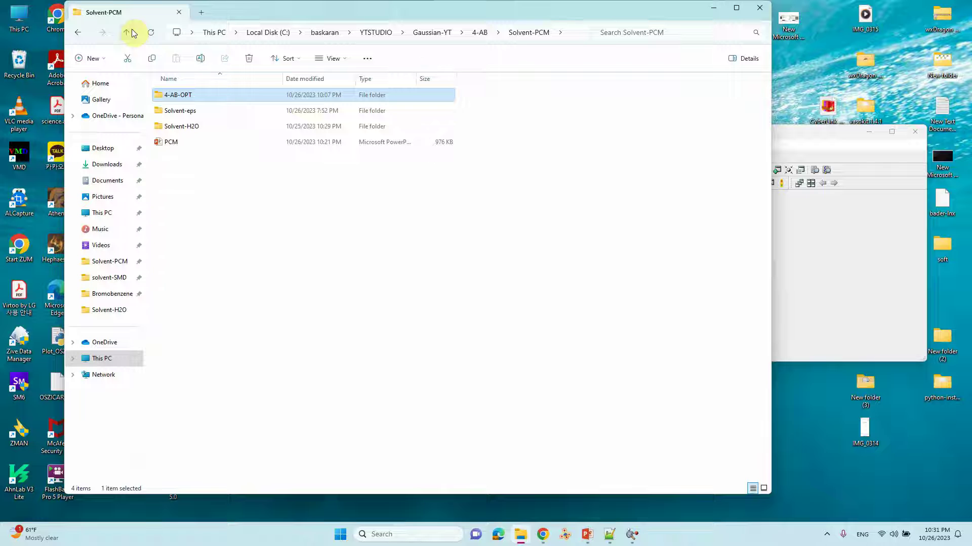
pyautogui.click(130, 32)
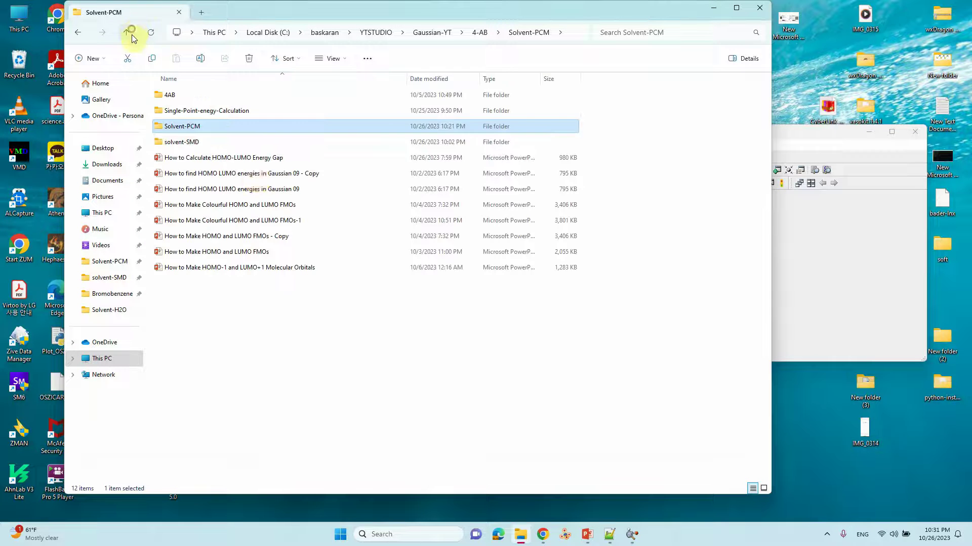
pyautogui.click(587, 534)
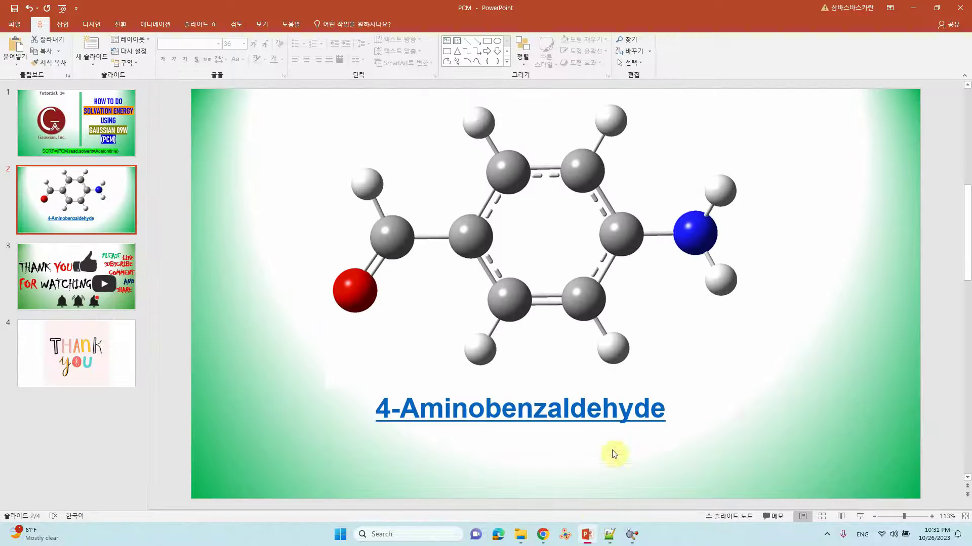